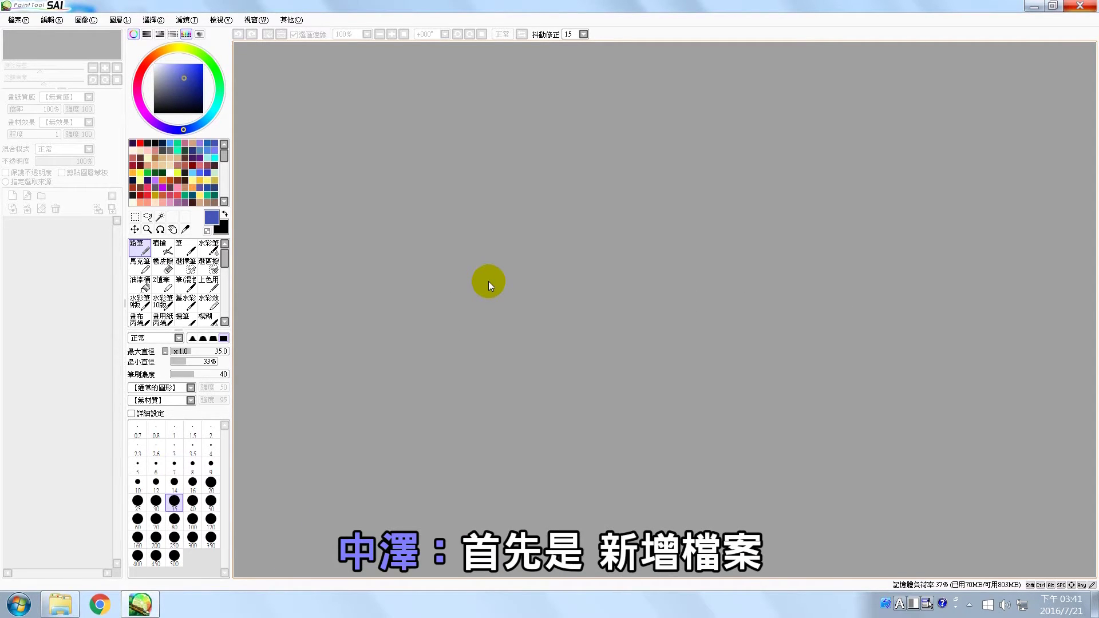
Step: Create a new 1600 × 900 pixel canvas at a resolution of 72 pixel/cm, then close it
click(19, 20)
click(31, 35)
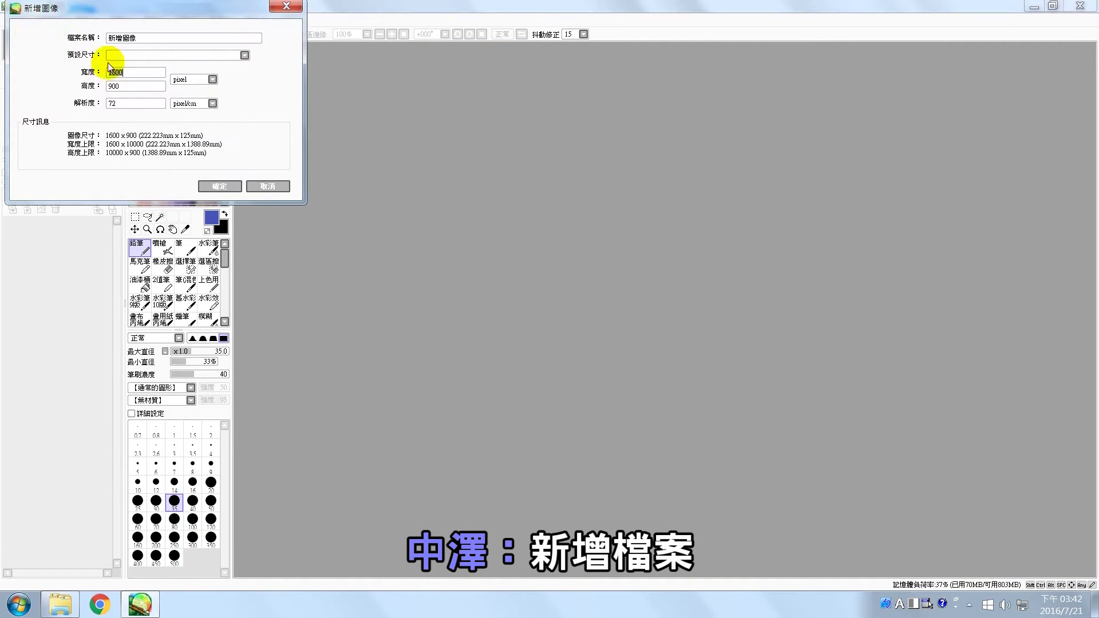
click(244, 55)
click(275, 98)
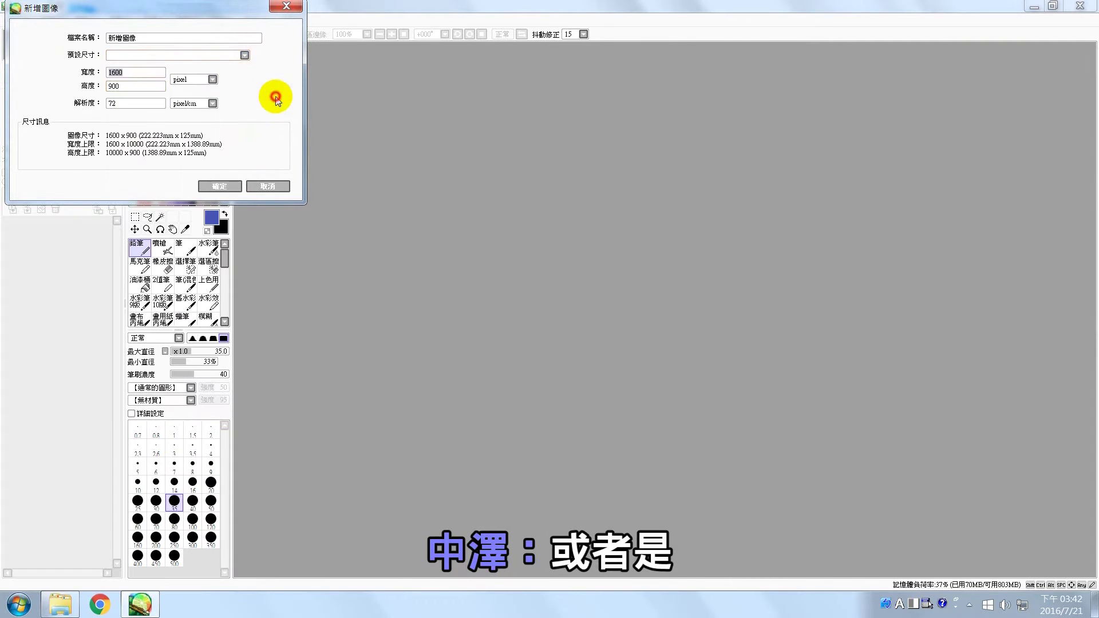
click(140, 75)
click(190, 80)
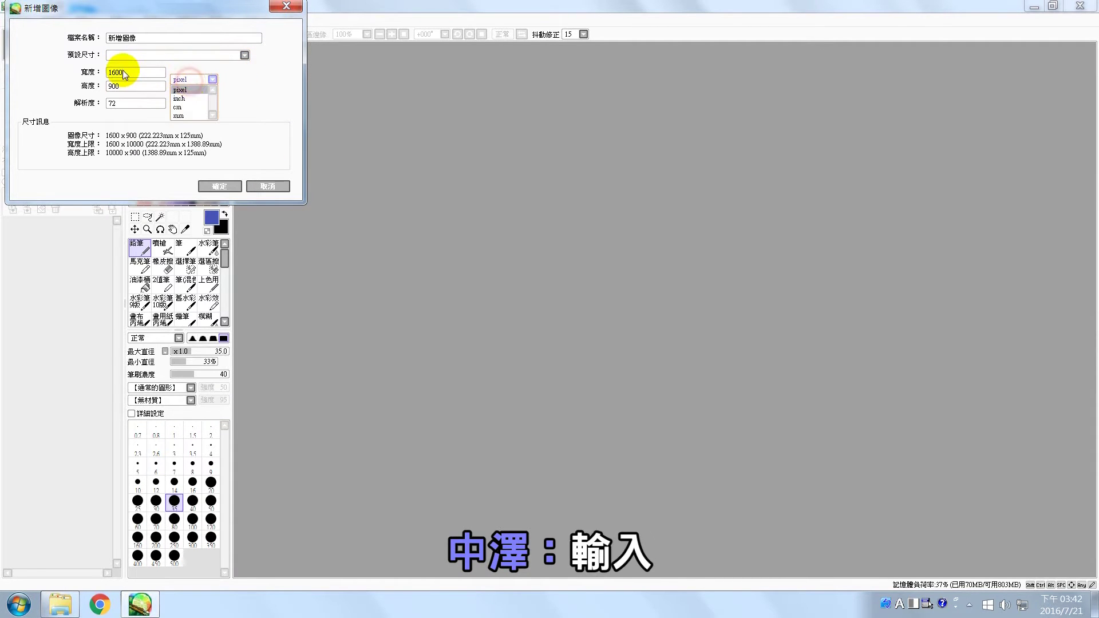
click(134, 102)
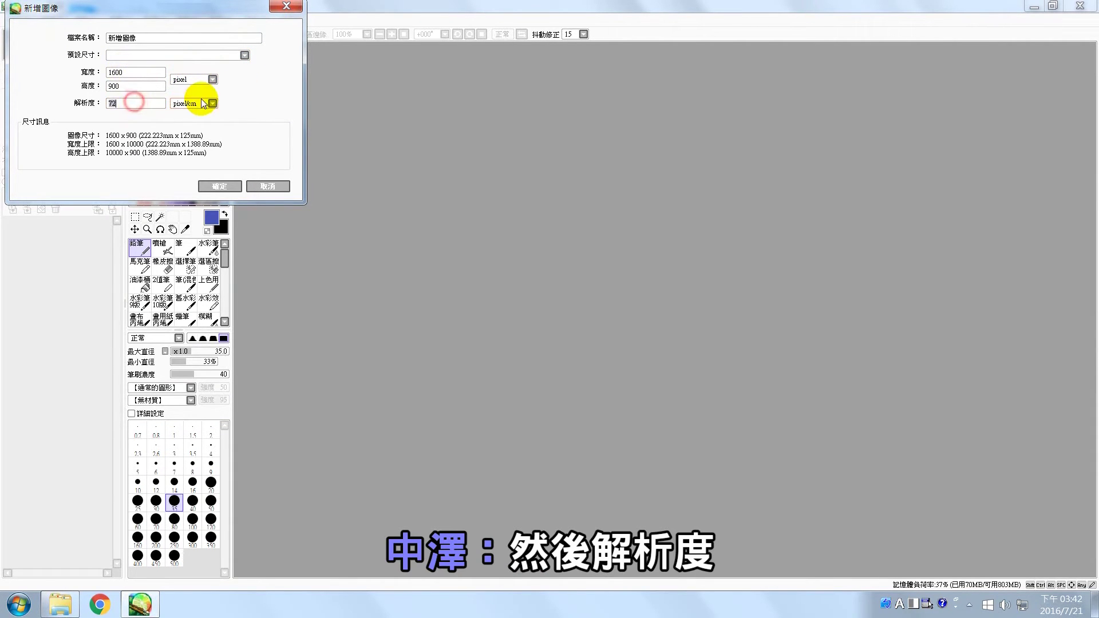
click(188, 40)
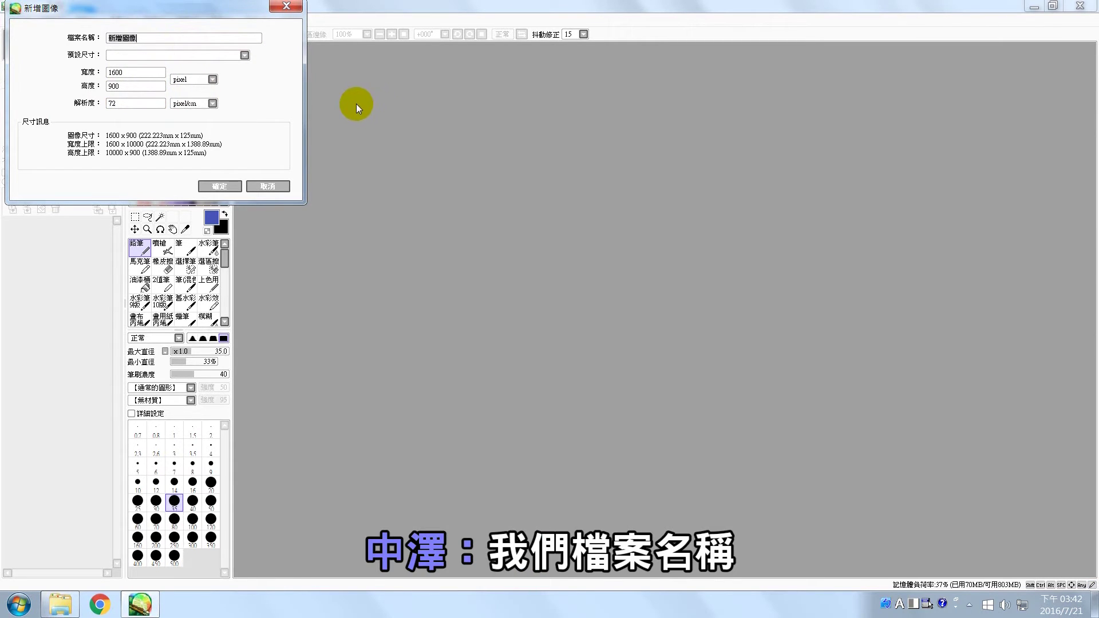
click(225, 190)
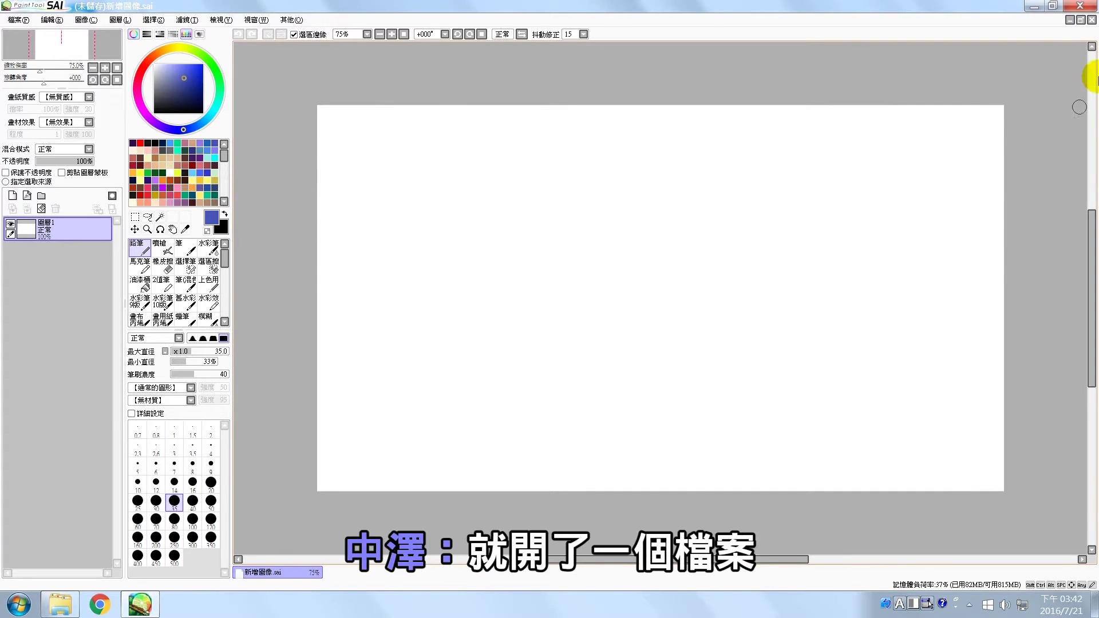
click(1091, 20)
Step: Create a new canvas 800 pixels wide and 900 pixels high at 72 pixel/cm
key(ctrl+n)
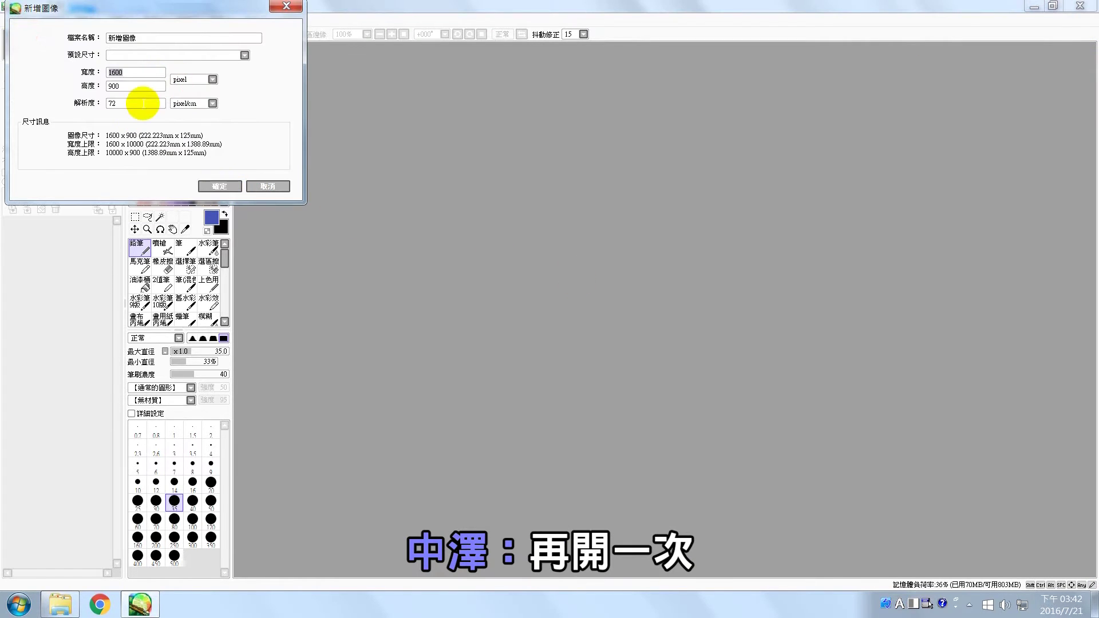
double_click(138, 73)
text(800)
key(Return)
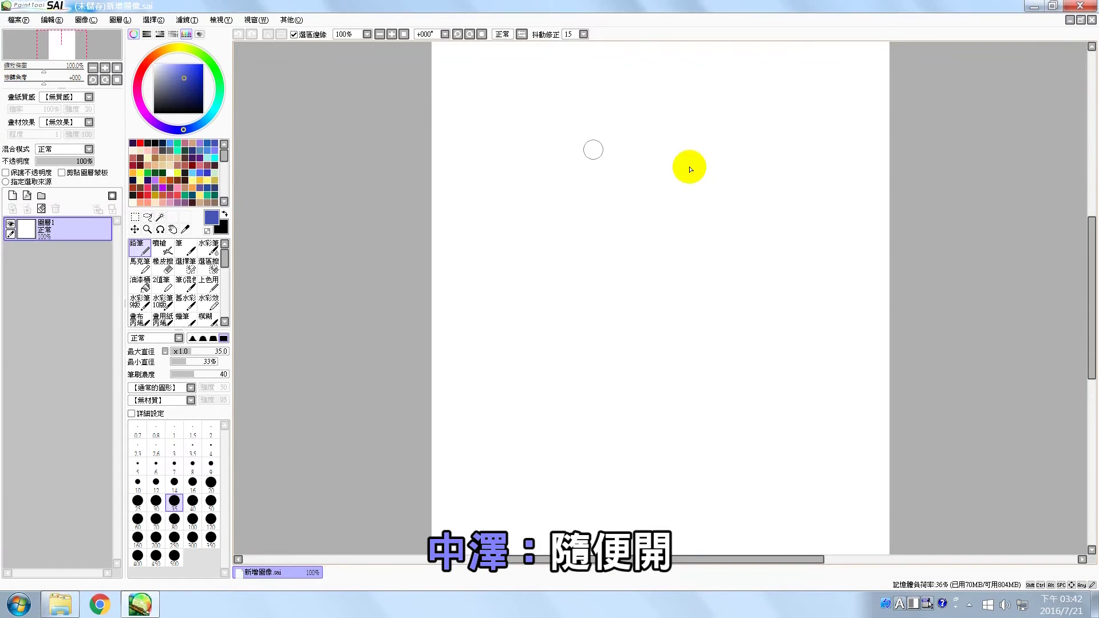
Step: Switch the canvas window to floating and back to maximized, then minimize and reopen it
click(1083, 20)
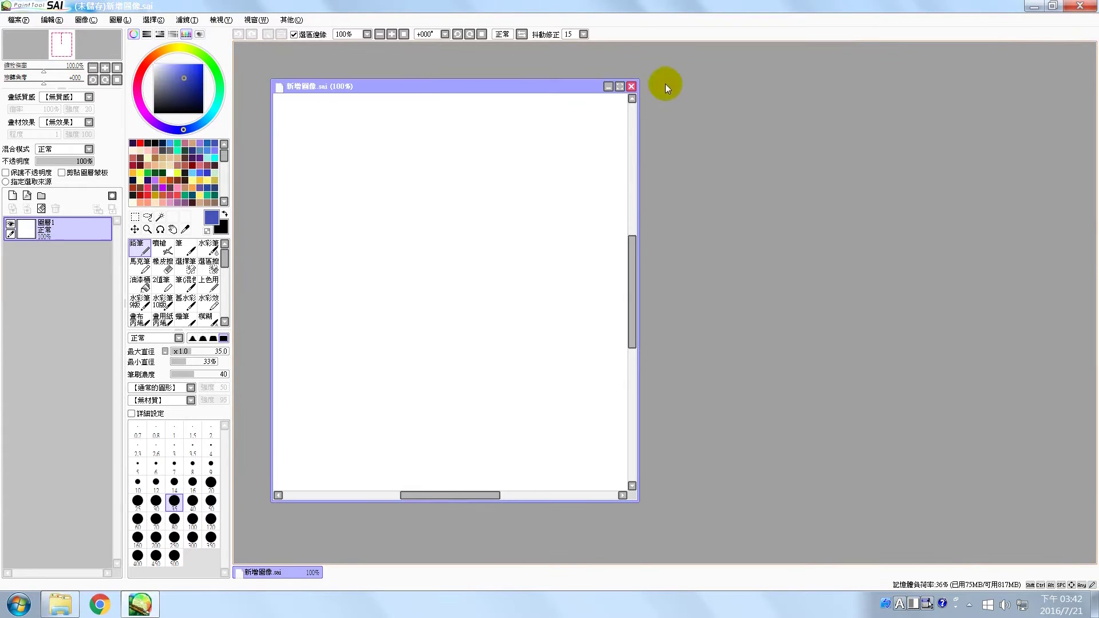
click(620, 86)
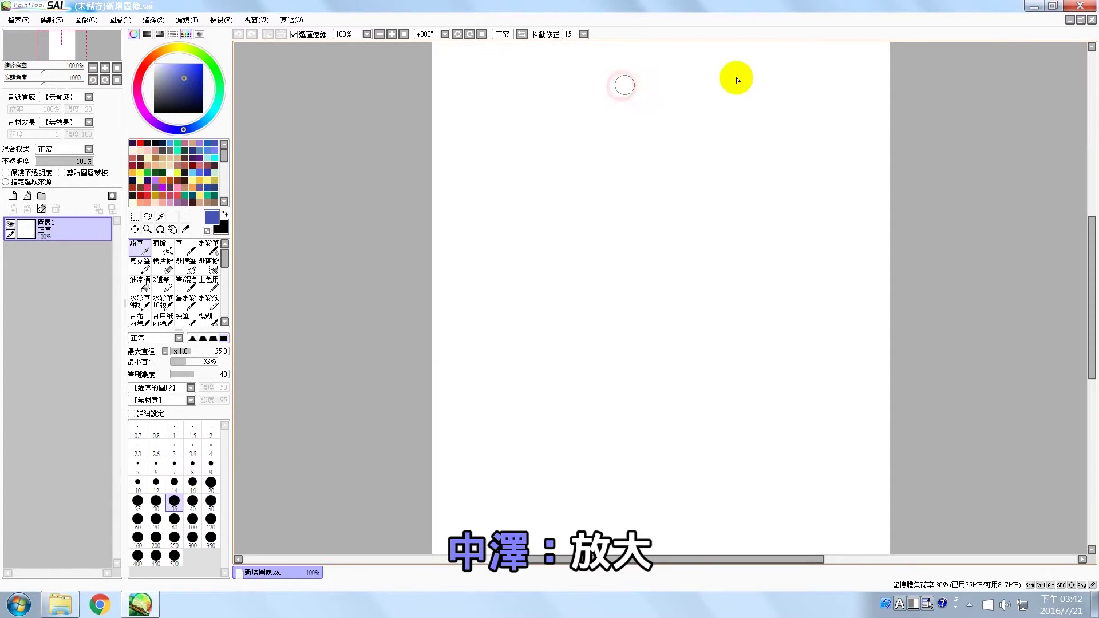
click(1060, 20)
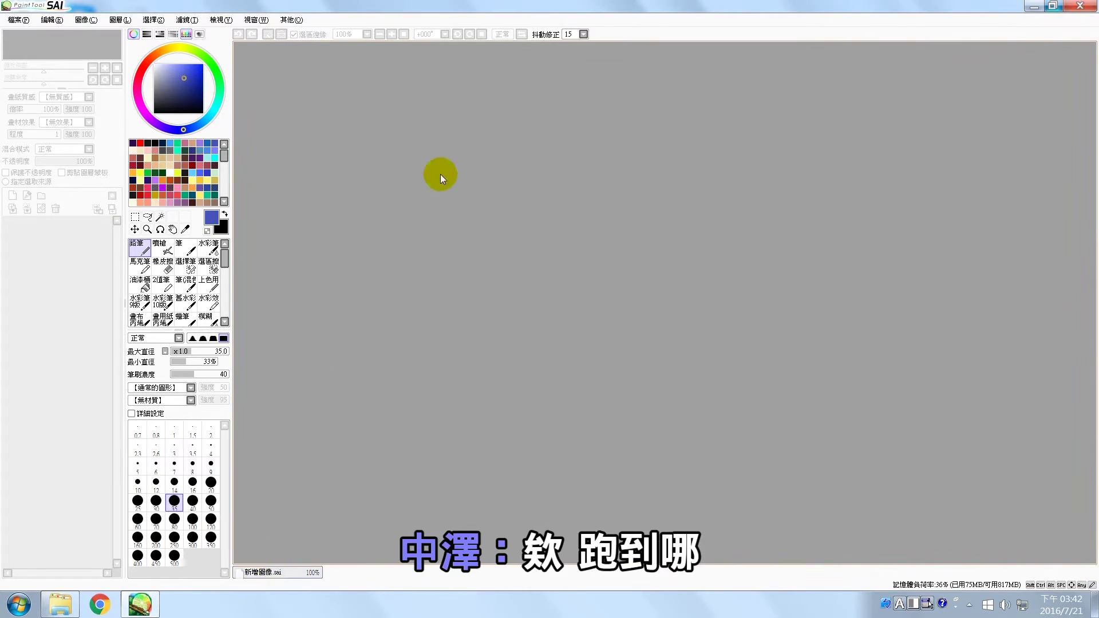
click(277, 572)
click(277, 572)
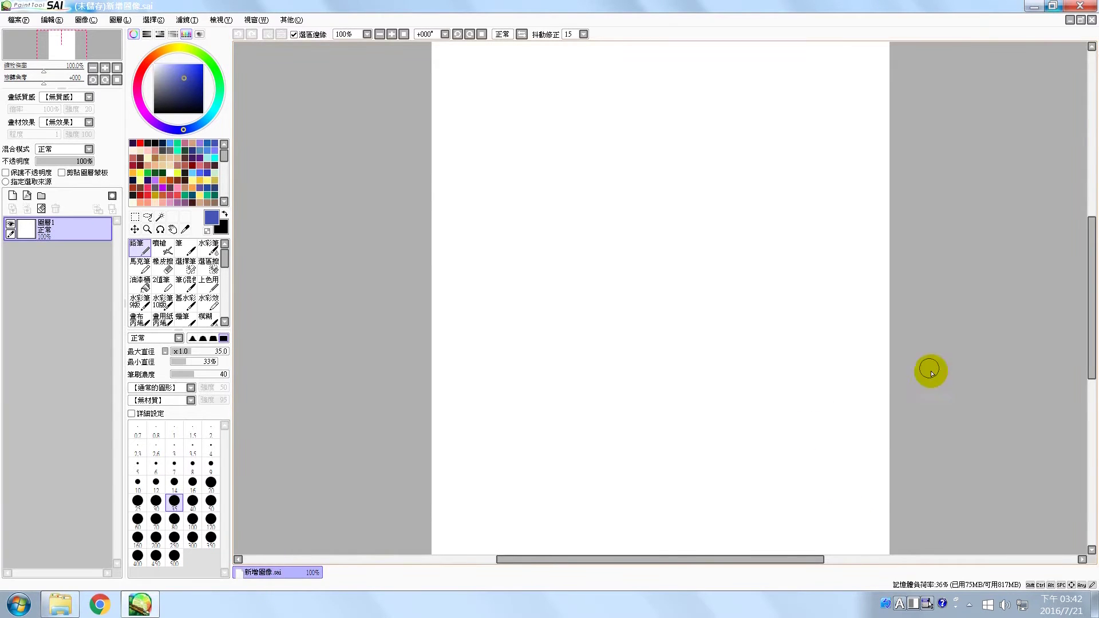
Step: Pan across the blank canvas and zoom the view in and out around it
drag(819, 558, 875, 581)
mouse_move(1094, 344)
mouse_down()
mouse_move(1088, 302)
mouse_move(1087, 361)
mouse_move(1091, 350)
mouse_up()
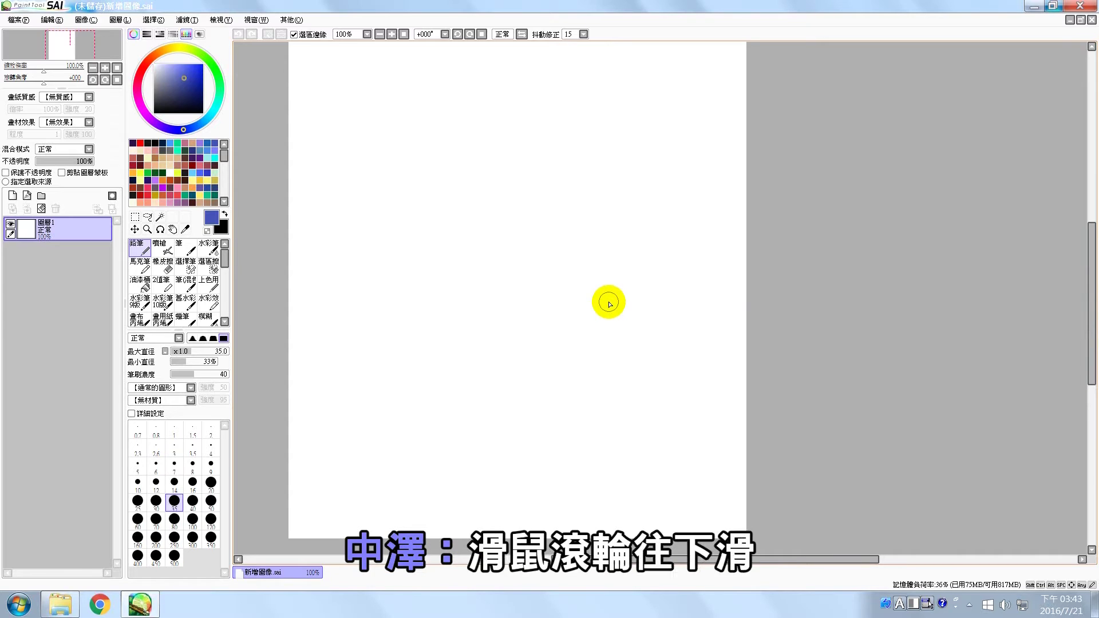
scroll(610, 304, down, 8)
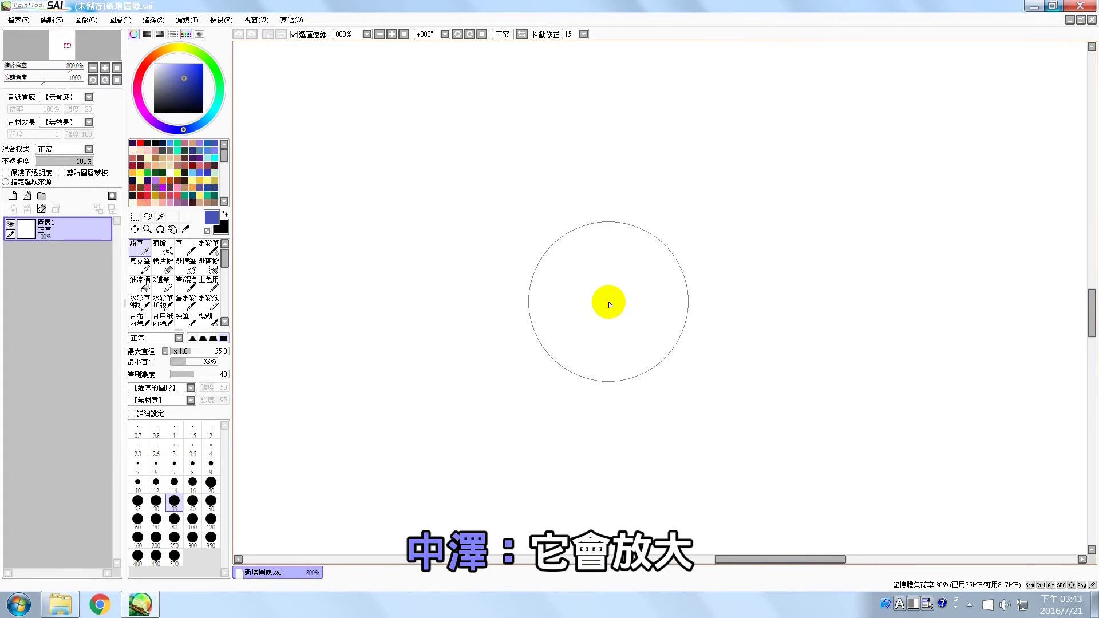
scroll(610, 305, up, 10)
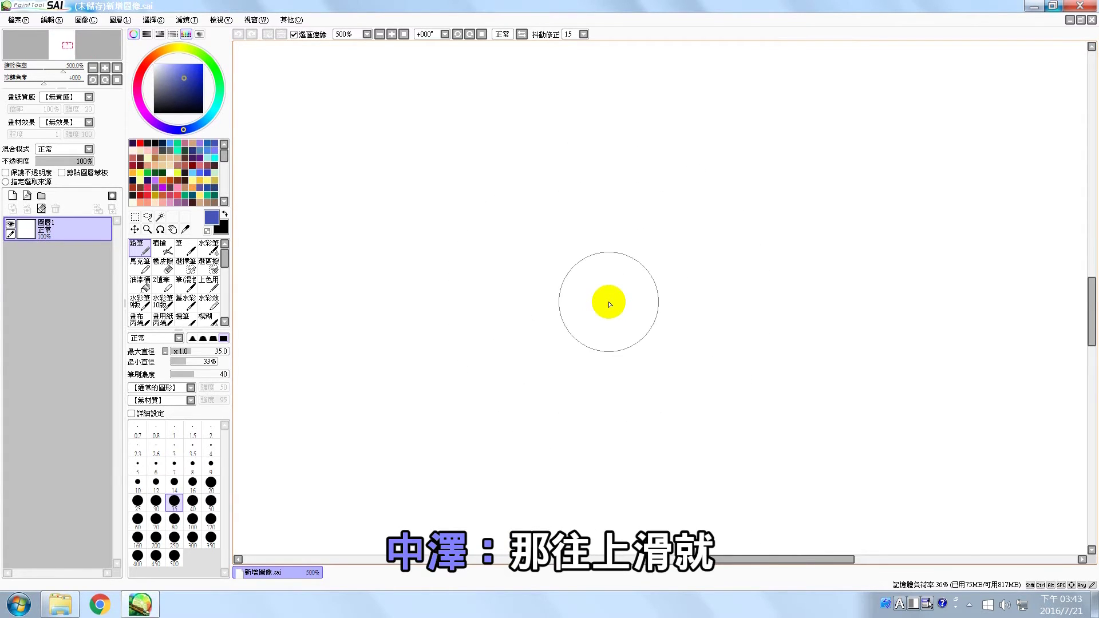
scroll(591, 261, down, 2)
scroll(592, 261, up, 1)
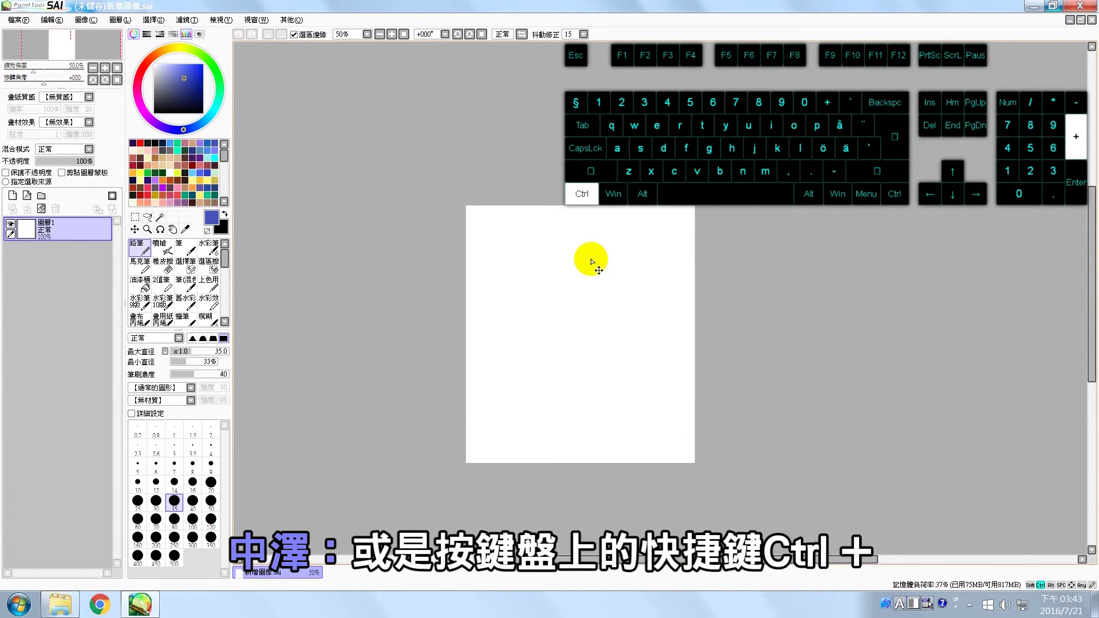
key(ctrl+plus)
key(ctrl+plus)
key(ctrl+minus)
key(ctrl+minus)
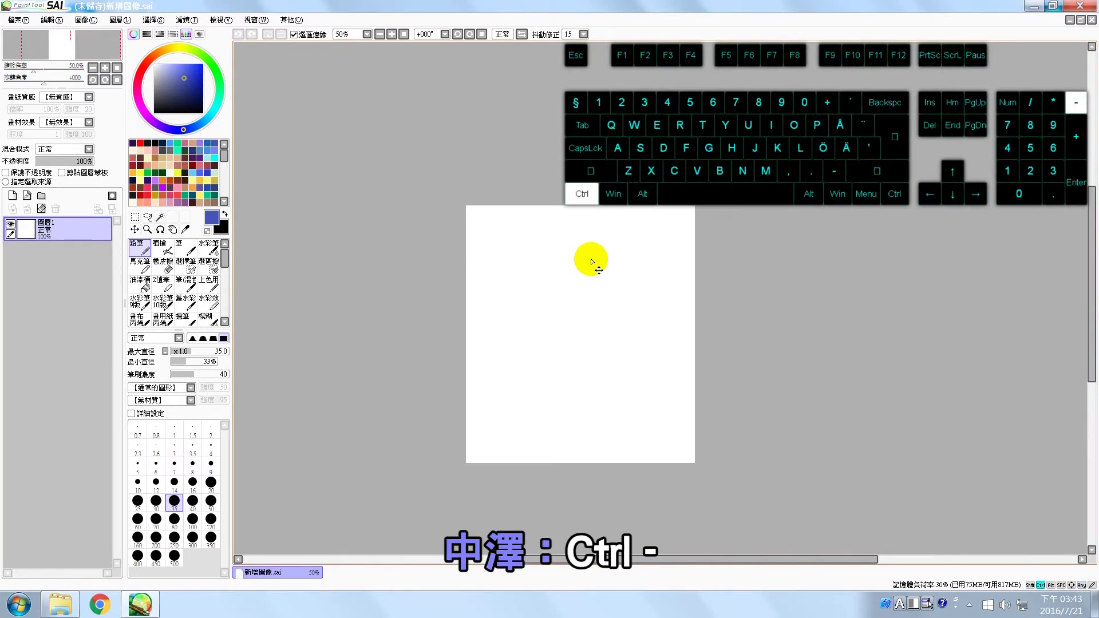
scroll(592, 260, down, 3)
scroll(591, 260, up, 3)
scroll(592, 260, down, 2)
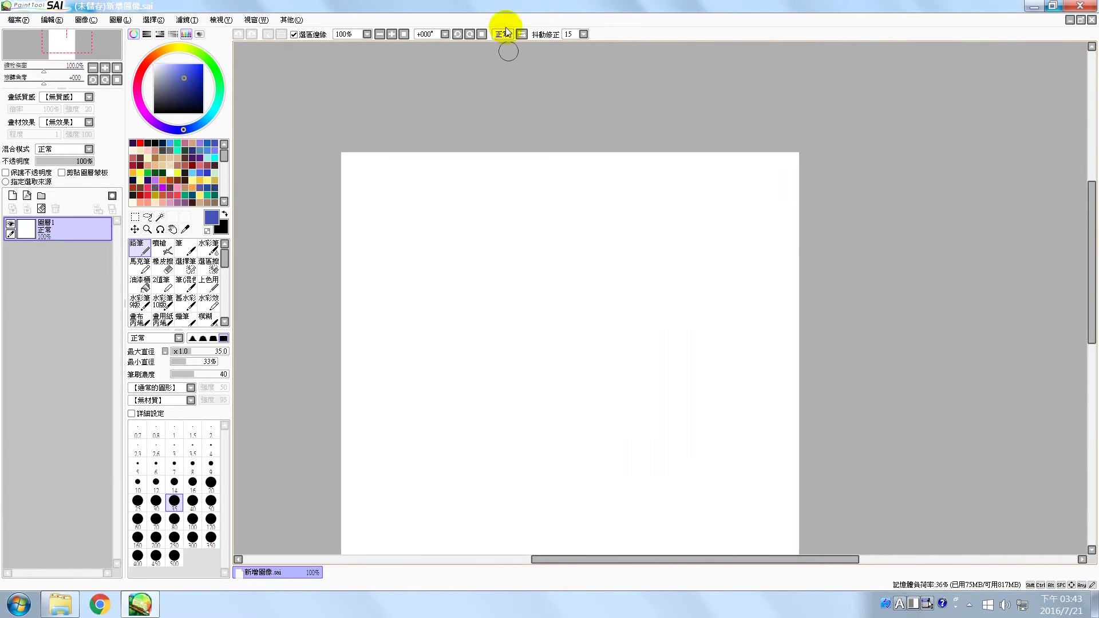
Step: Change the canvas zoom, move and rotate the view through the navigator, then reset zoom and rotation
click(391, 34)
click(367, 35)
click(347, 135)
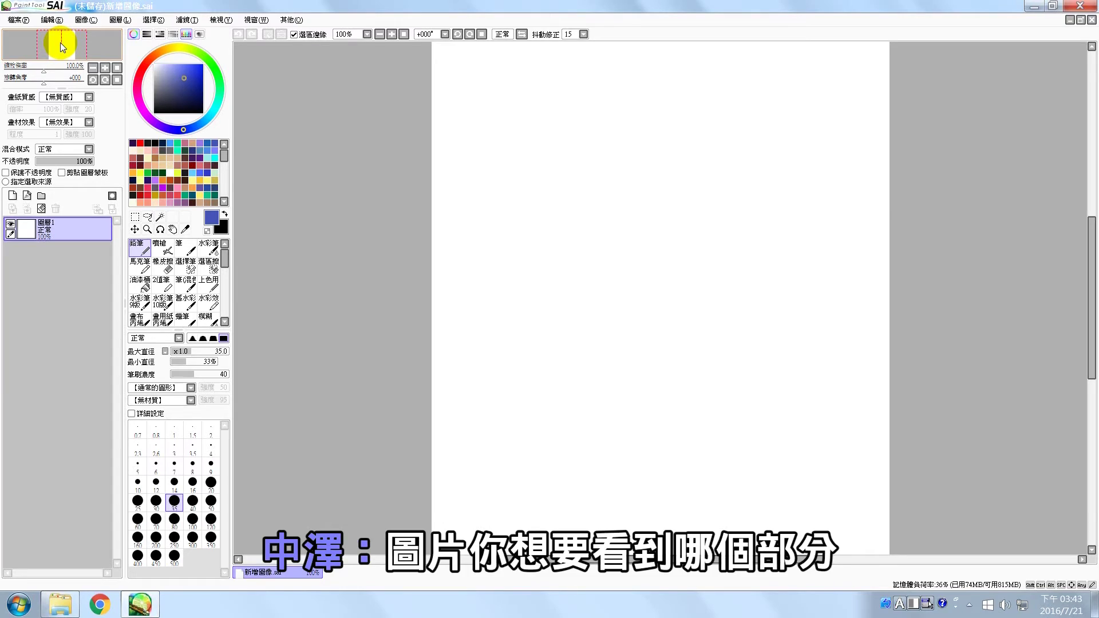
drag(60, 43, 72, 81)
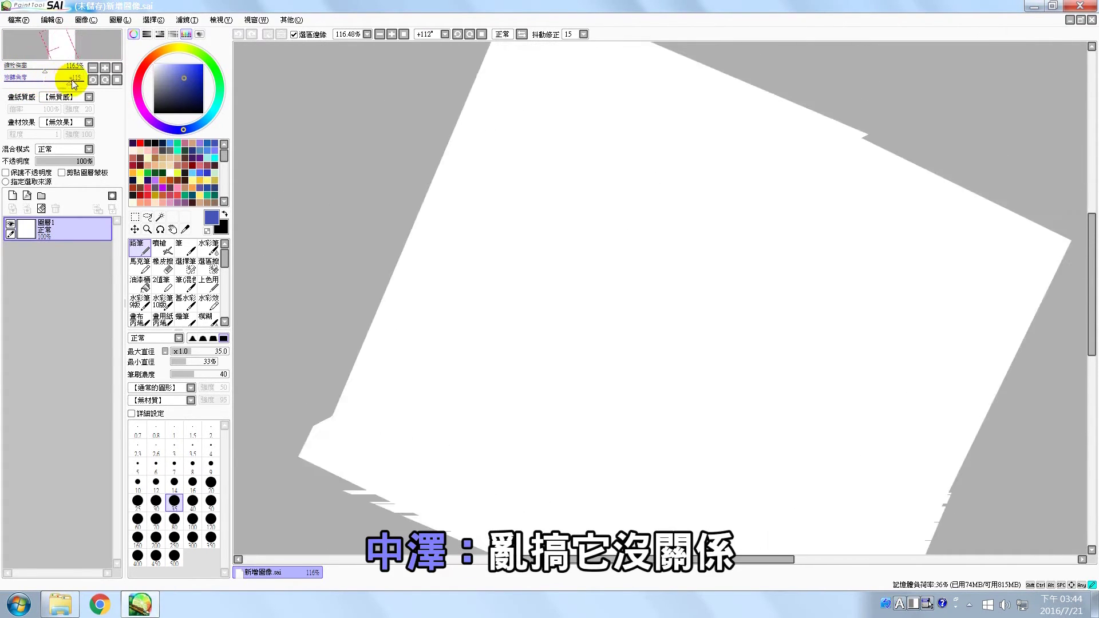
click(117, 67)
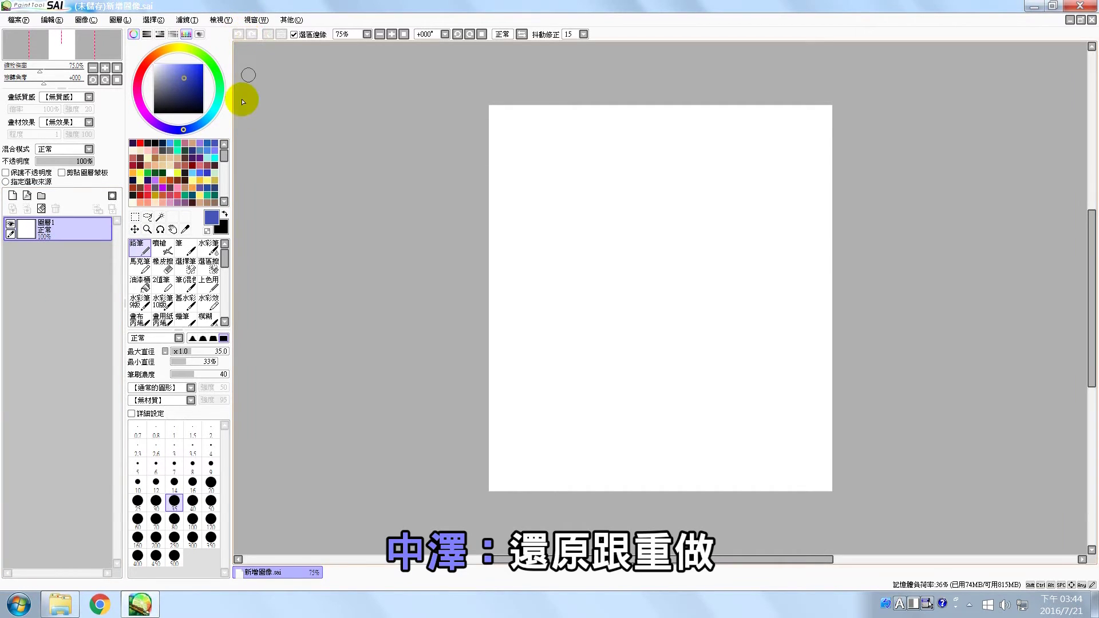
Step: Draw one looping blue pencil stroke across the upper half of the canvas, then undo and redo it twice
mouse_move(527, 231)
mouse_down()
mouse_move(743, 230)
mouse_move(716, 175)
mouse_move(627, 218)
mouse_move(628, 352)
mouse_up()
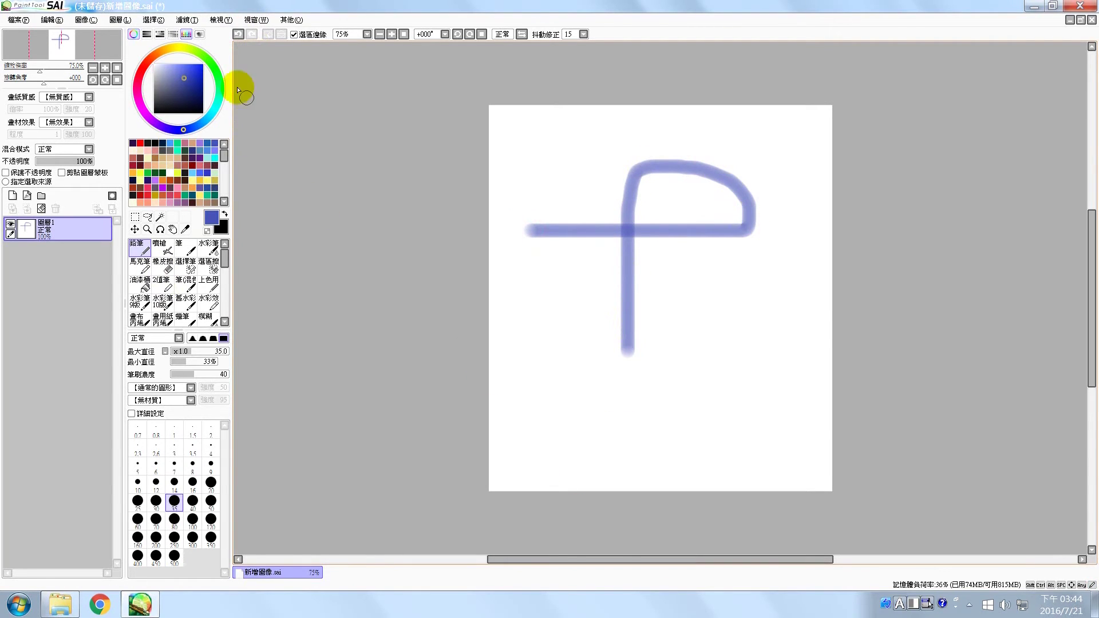
click(238, 34)
click(251, 34)
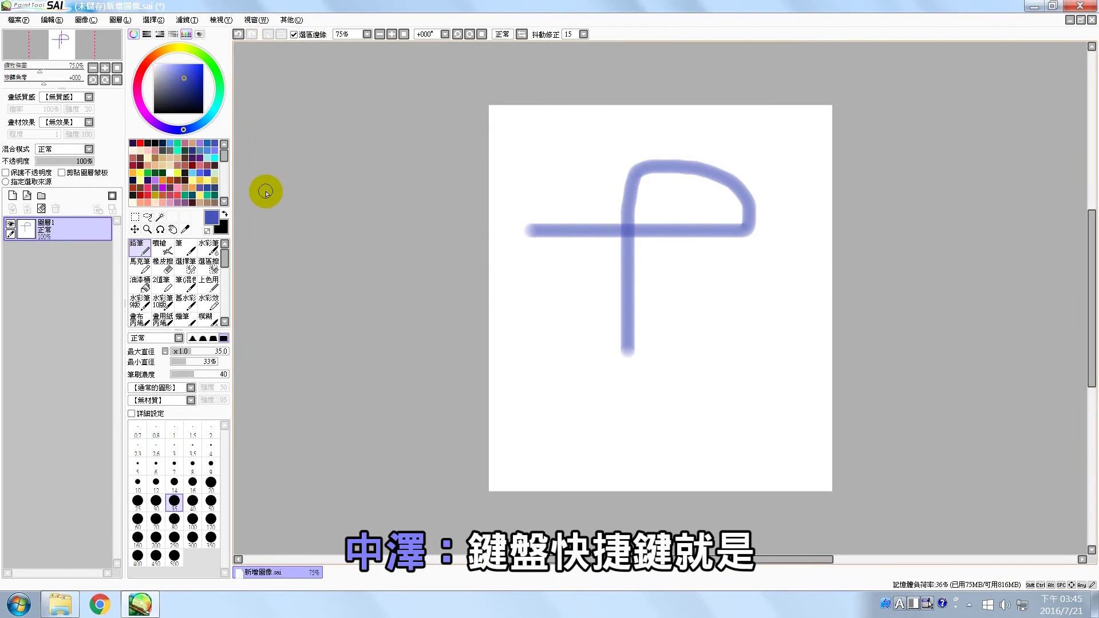
key(ctrl+z)
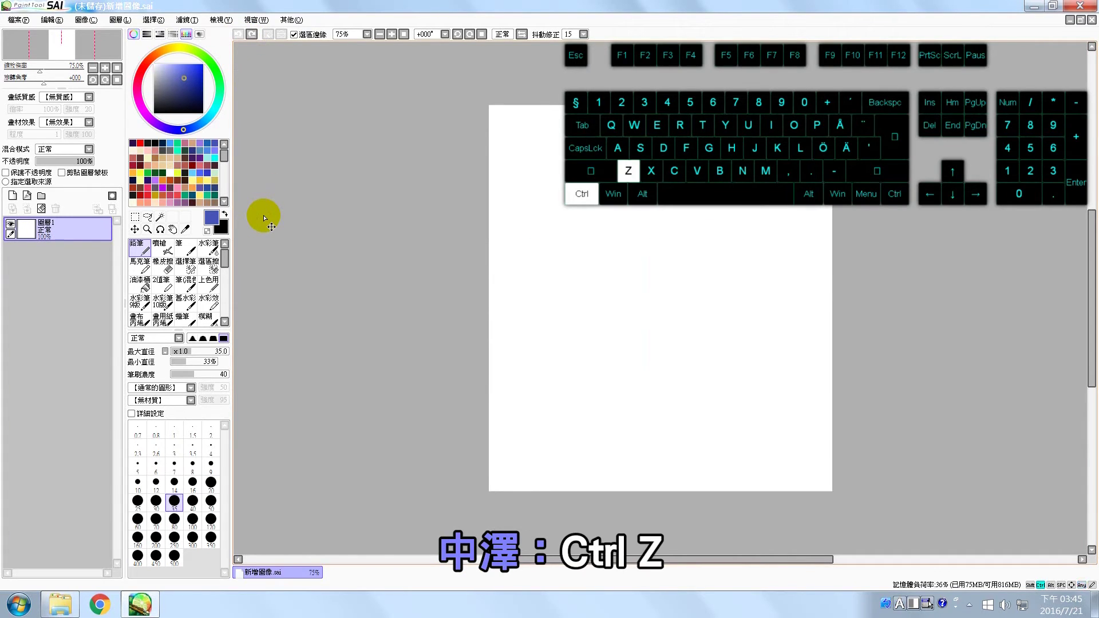
key(ctrl+y)
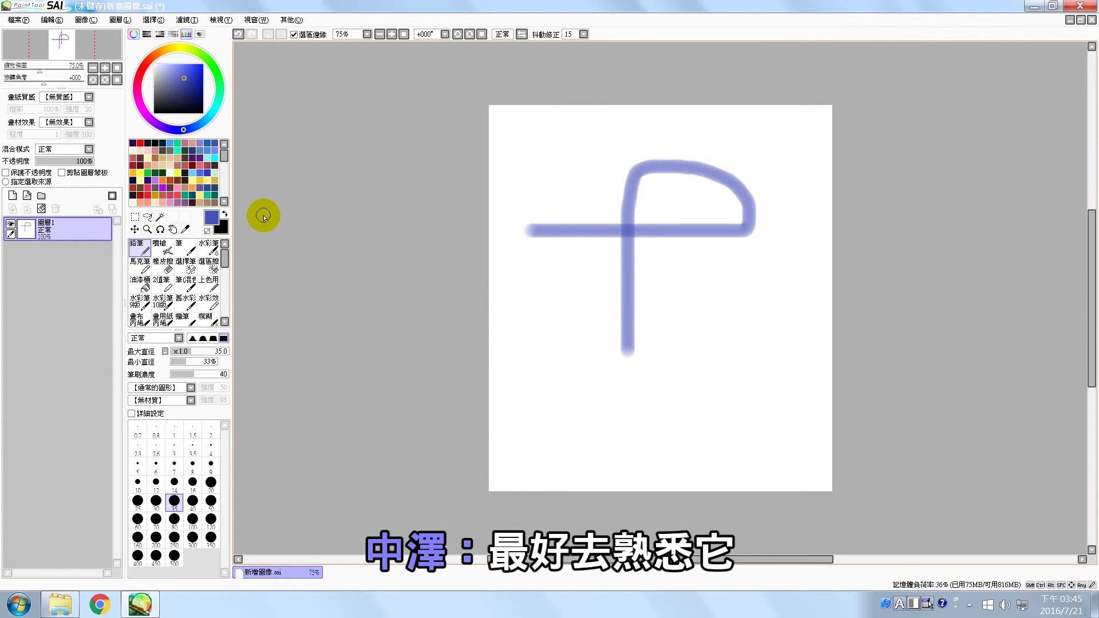
Step: Zoom the canvas view out to 25% and back to 75%
click(377, 33)
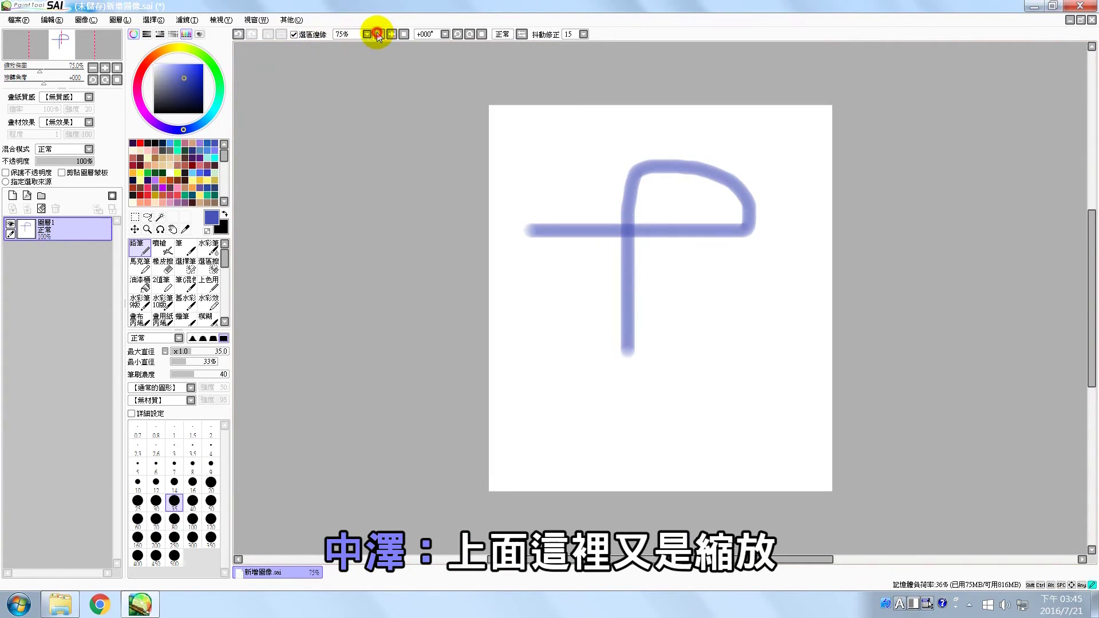
click(392, 34)
click(359, 34)
click(347, 111)
click(392, 34)
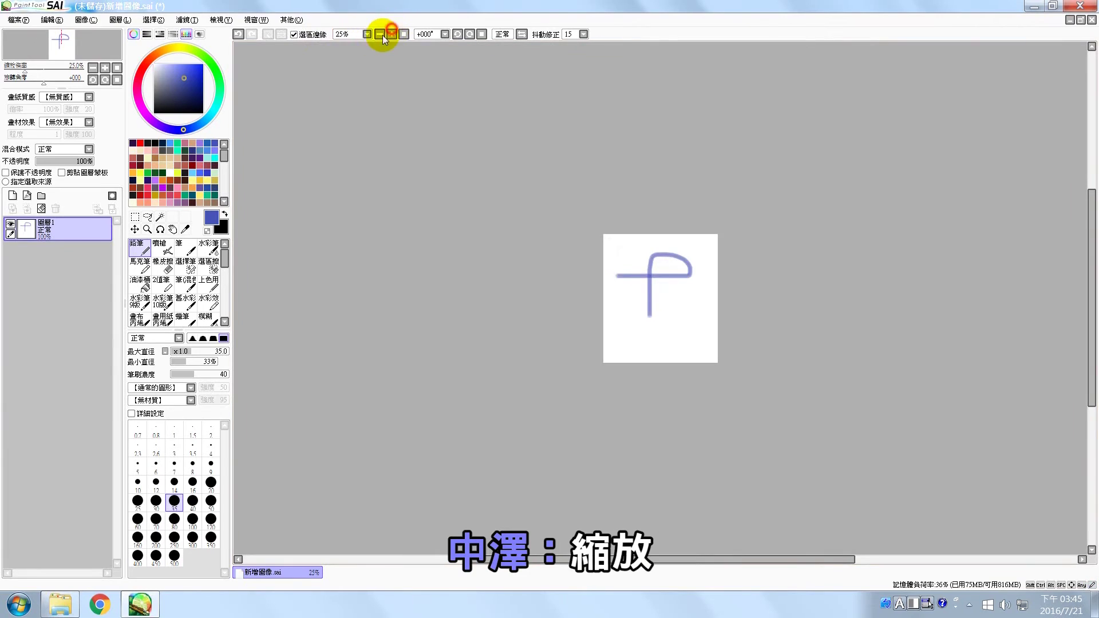
Step: Rotate the canvas view by +180° and restore it to 0°, then flip the view horizontally and back to normal
click(435, 34)
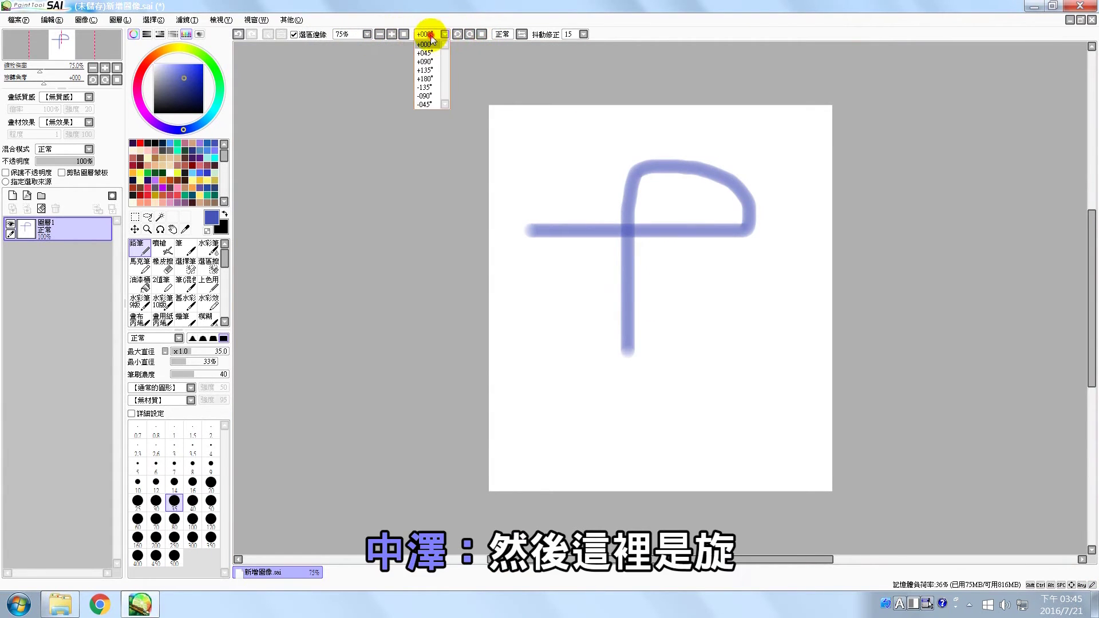
click(434, 79)
click(432, 34)
click(468, 34)
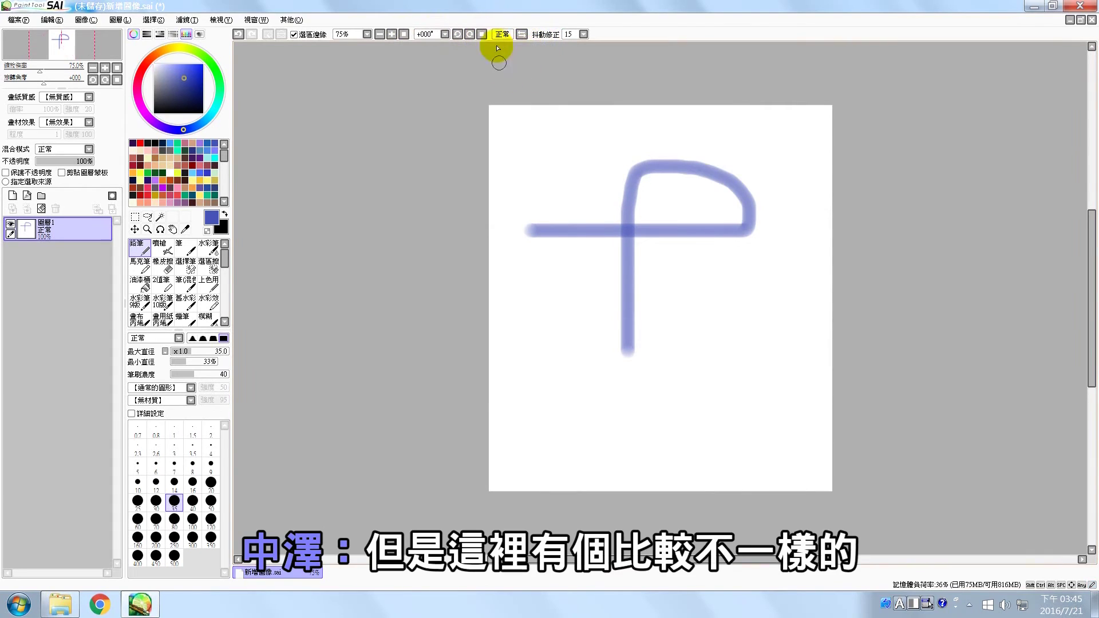
click(525, 34)
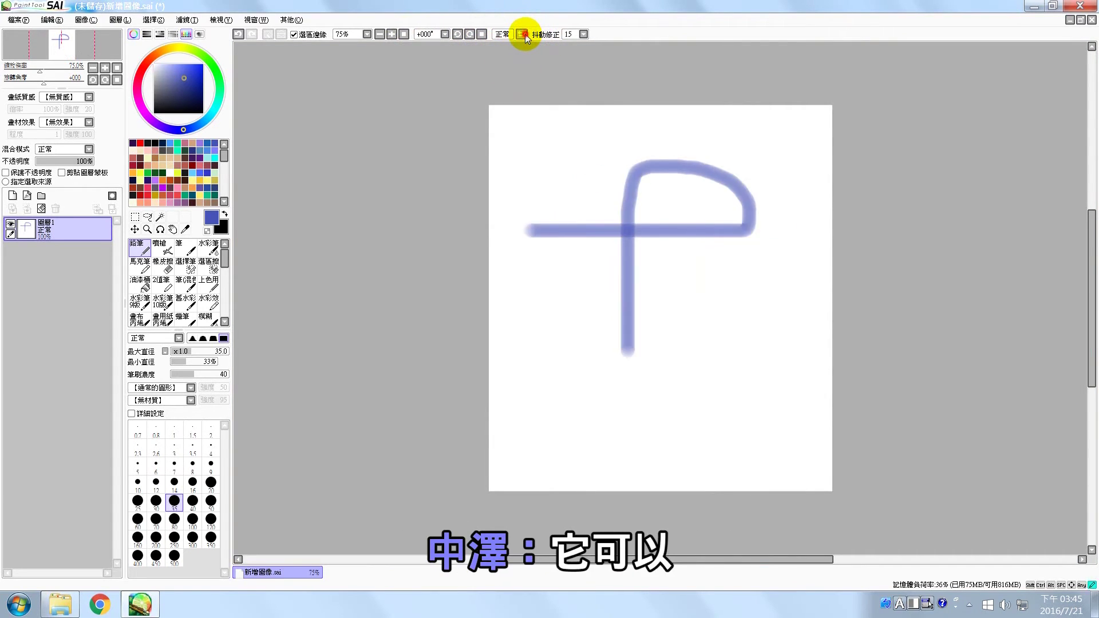
click(525, 33)
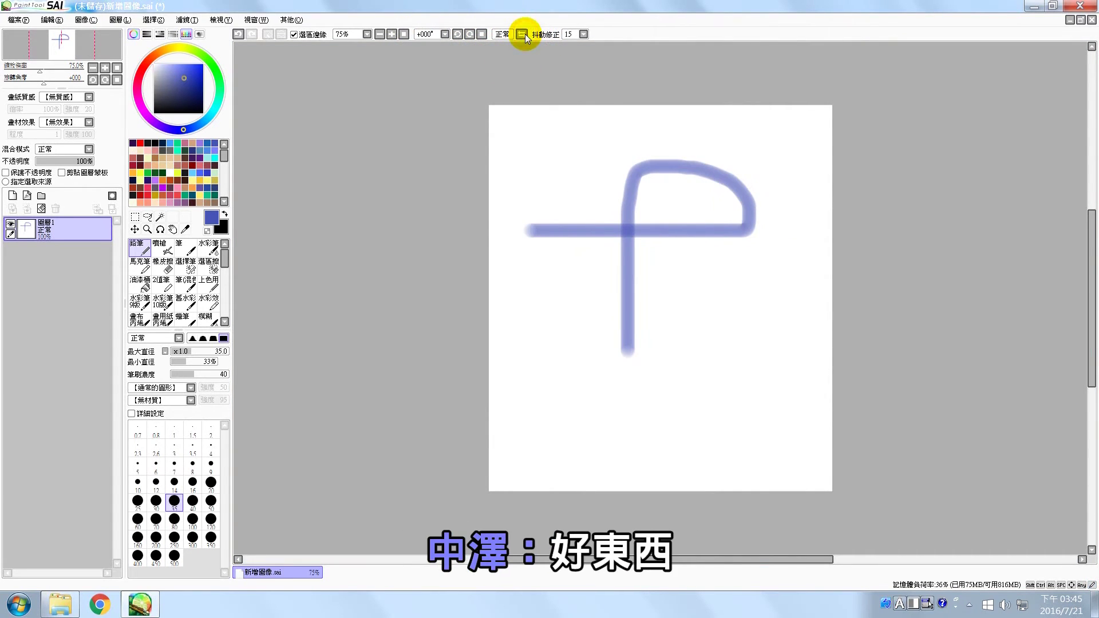
Step: Set the stroke stabilization (抖動修正) to 3 and draw a straight vertical pencil line below the loop's horizontal bar
click(573, 32)
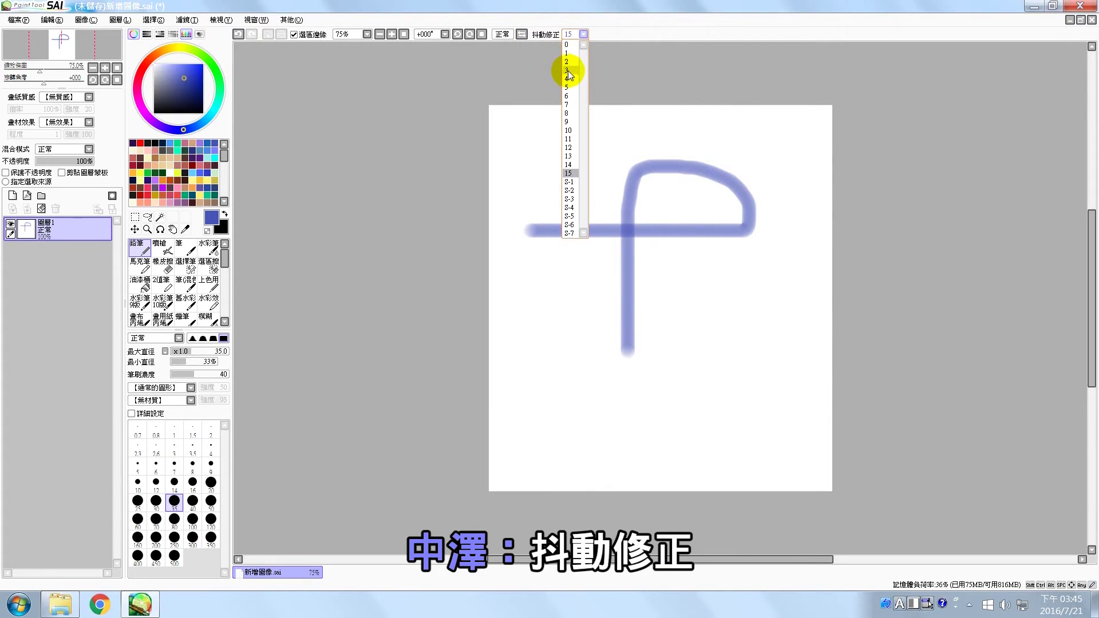
click(568, 71)
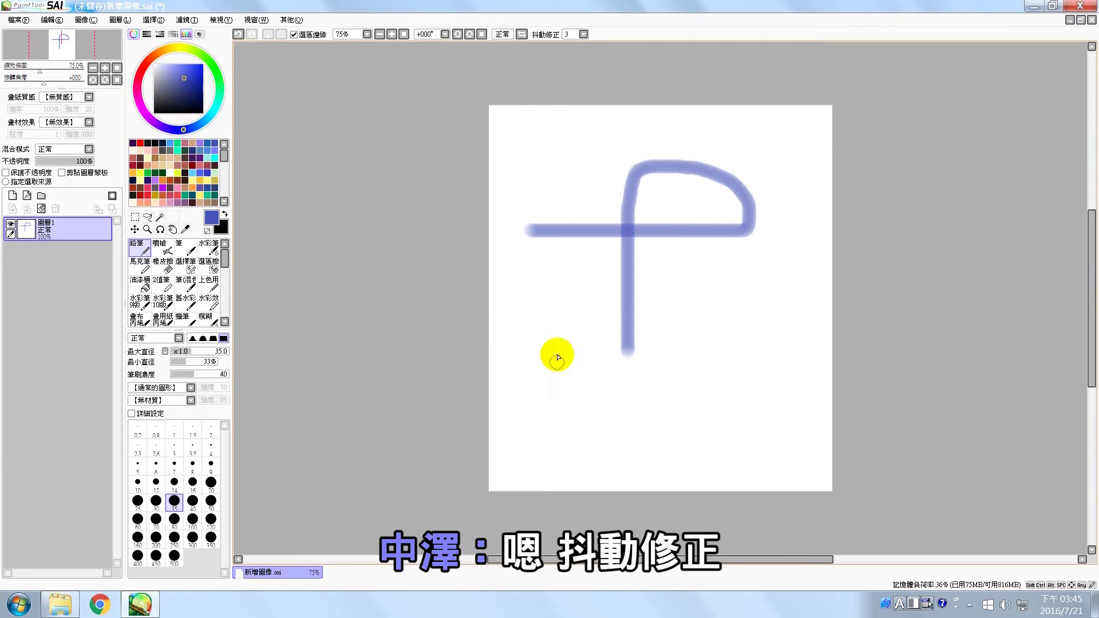
drag(557, 250, 557, 437)
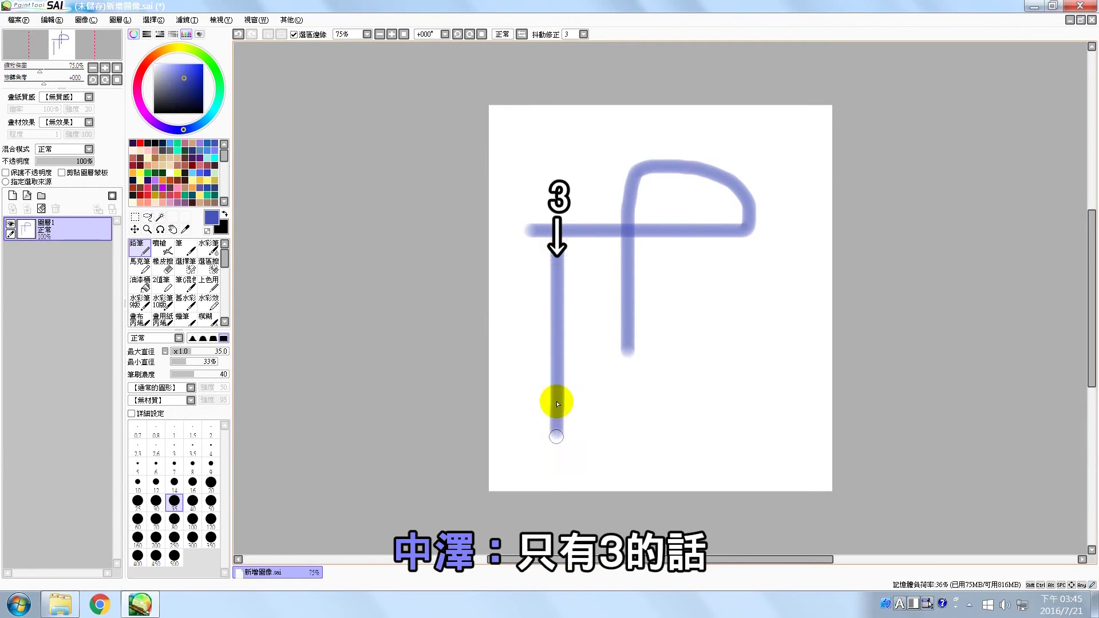
Step: Set the stroke stabilization (抖動修正) to 15 and draw a second vertical pencil line between the first line and the loop's stem
click(577, 34)
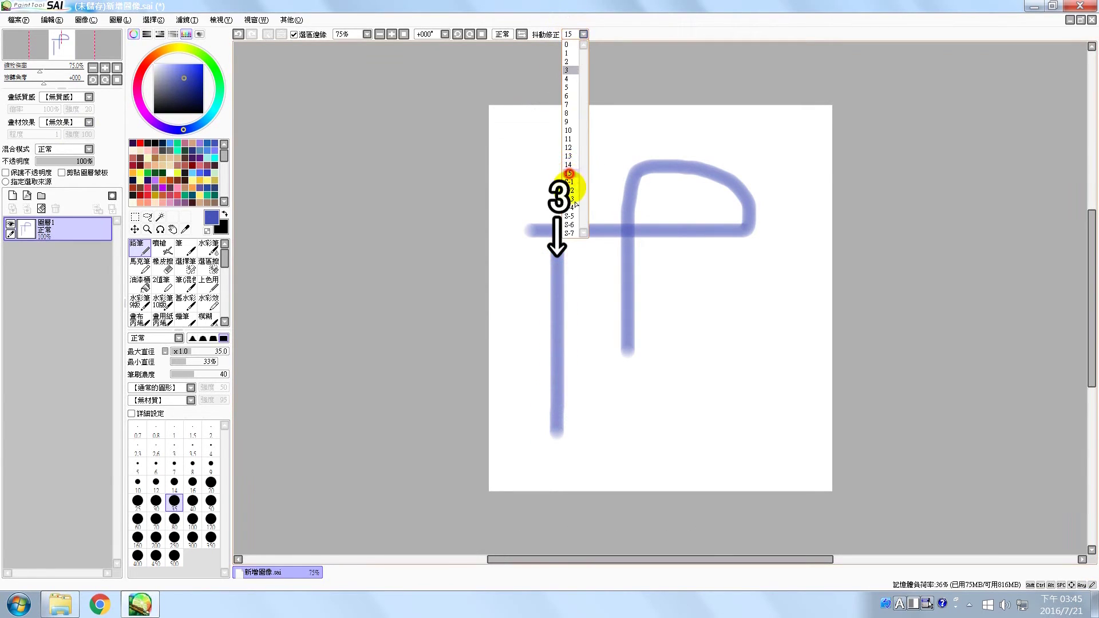
click(570, 173)
drag(603, 255, 604, 444)
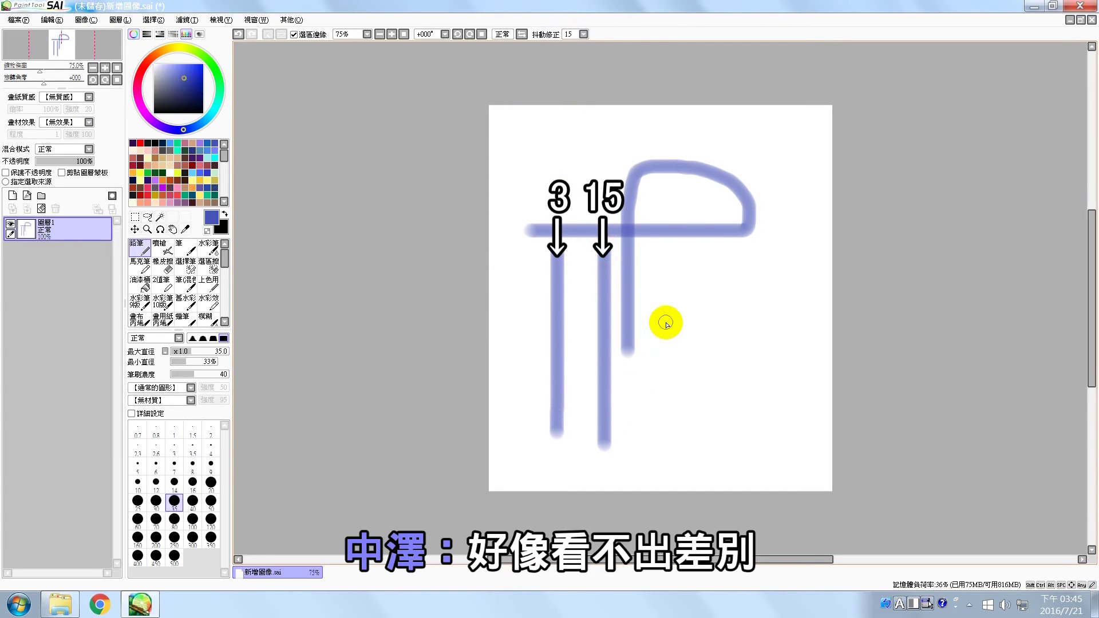
scroll(638, 337, up, 3)
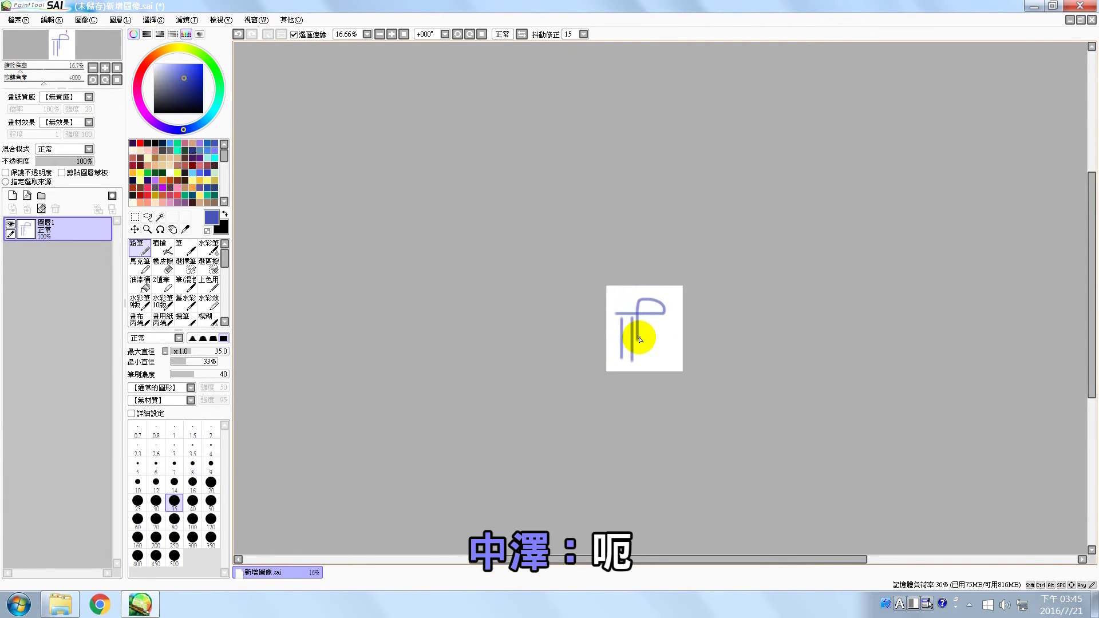
scroll(621, 347, down, 5)
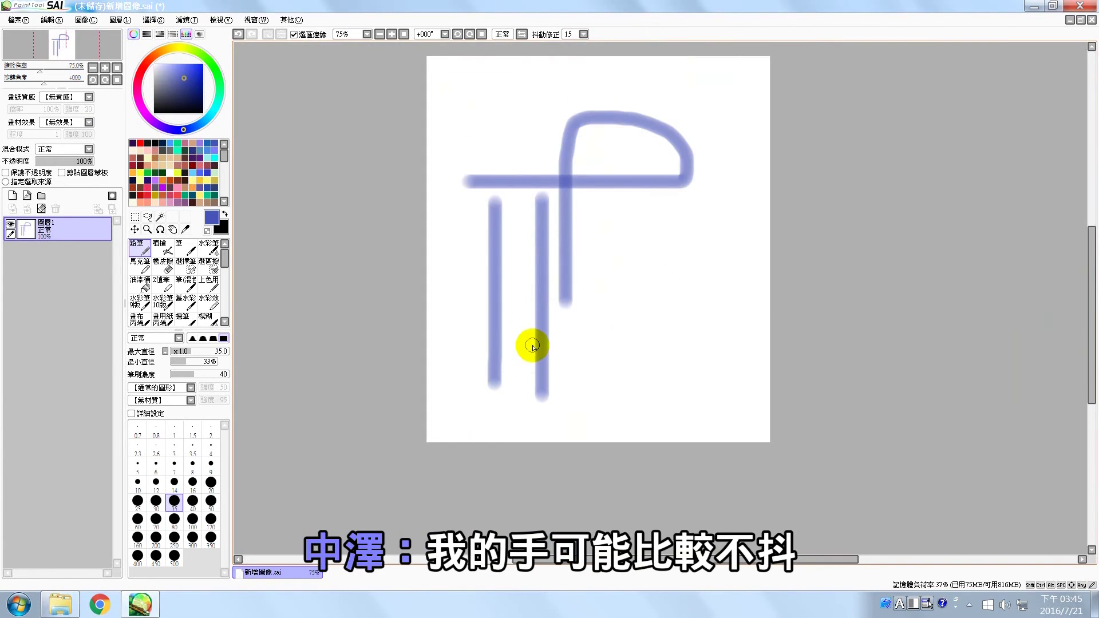
scroll(522, 309, up, 2)
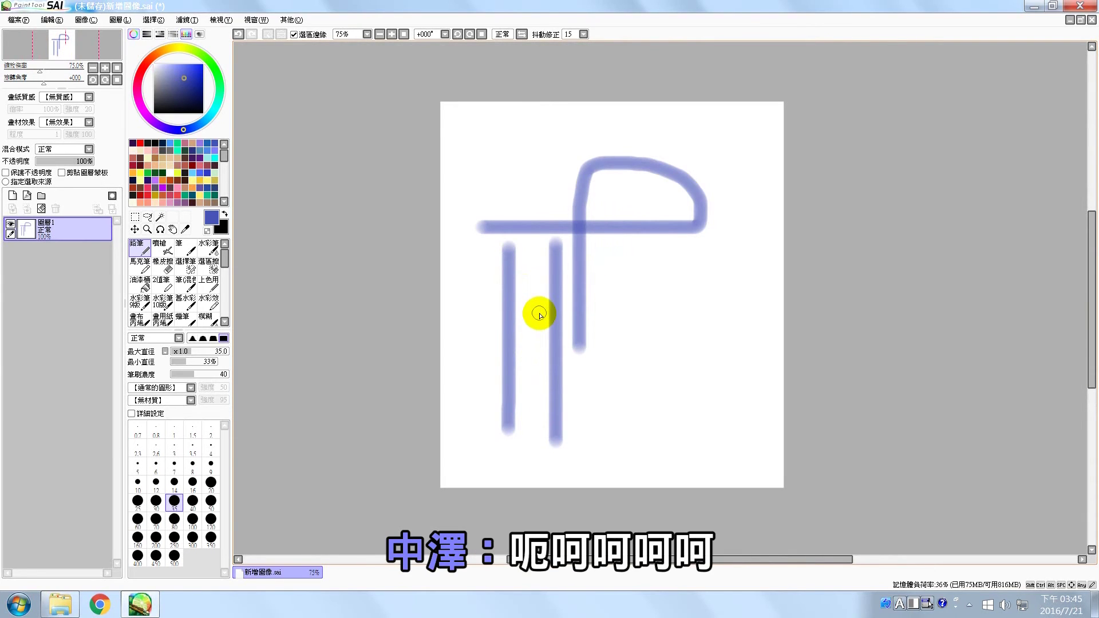
Step: Set the stroke stabilization back to 3, draw a wobbly test scribble beside the loop's stem and undo it
click(581, 34)
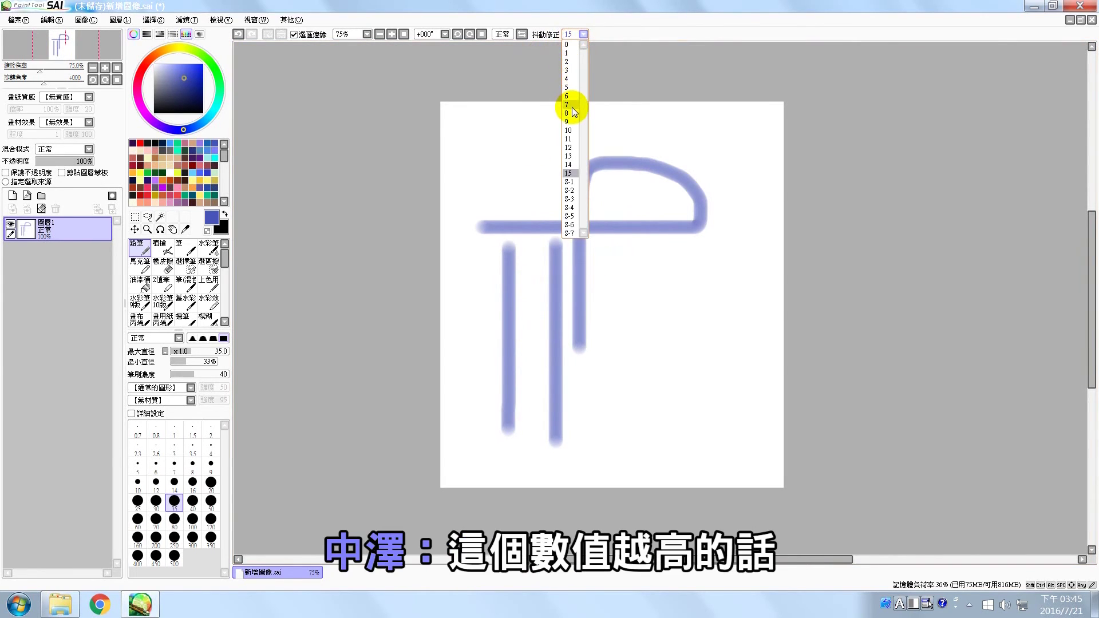
click(575, 69)
click(576, 36)
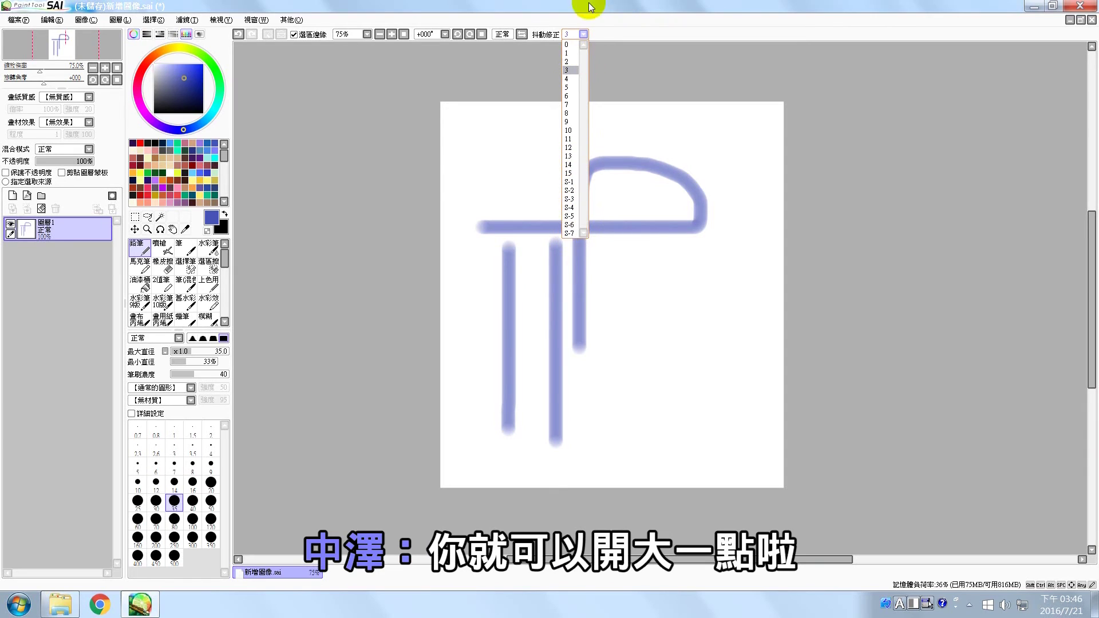
click(584, 33)
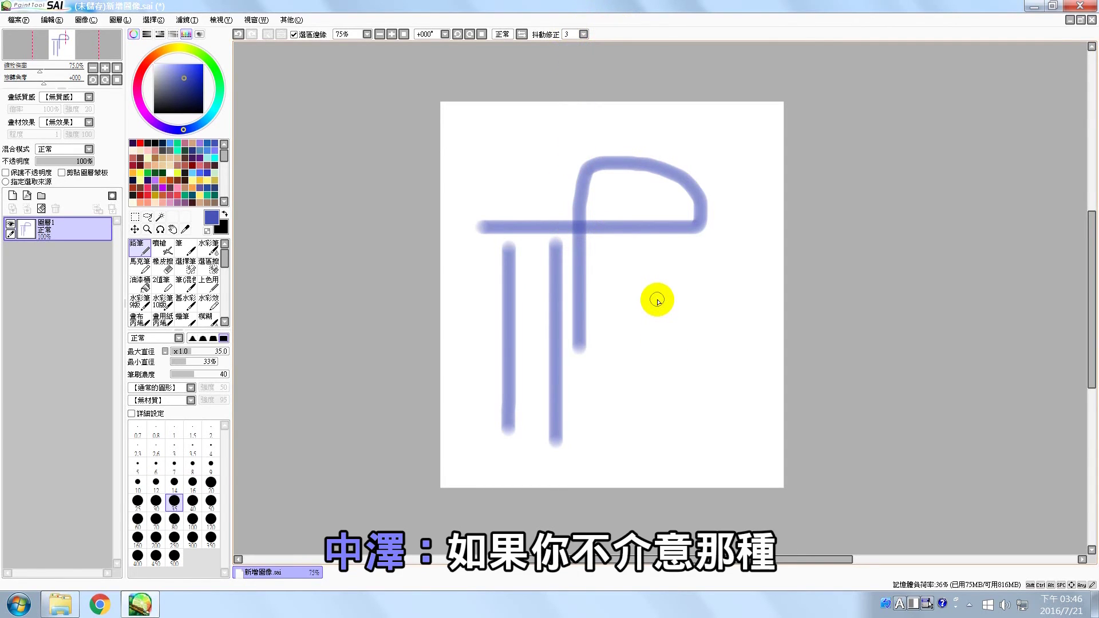
mouse_move(636, 252)
mouse_down()
mouse_move(695, 273)
mouse_move(685, 259)
mouse_move(718, 300)
mouse_move(694, 310)
mouse_move(702, 320)
mouse_move(692, 325)
mouse_move(714, 334)
mouse_move(709, 358)
mouse_move(691, 351)
mouse_move(720, 369)
mouse_up()
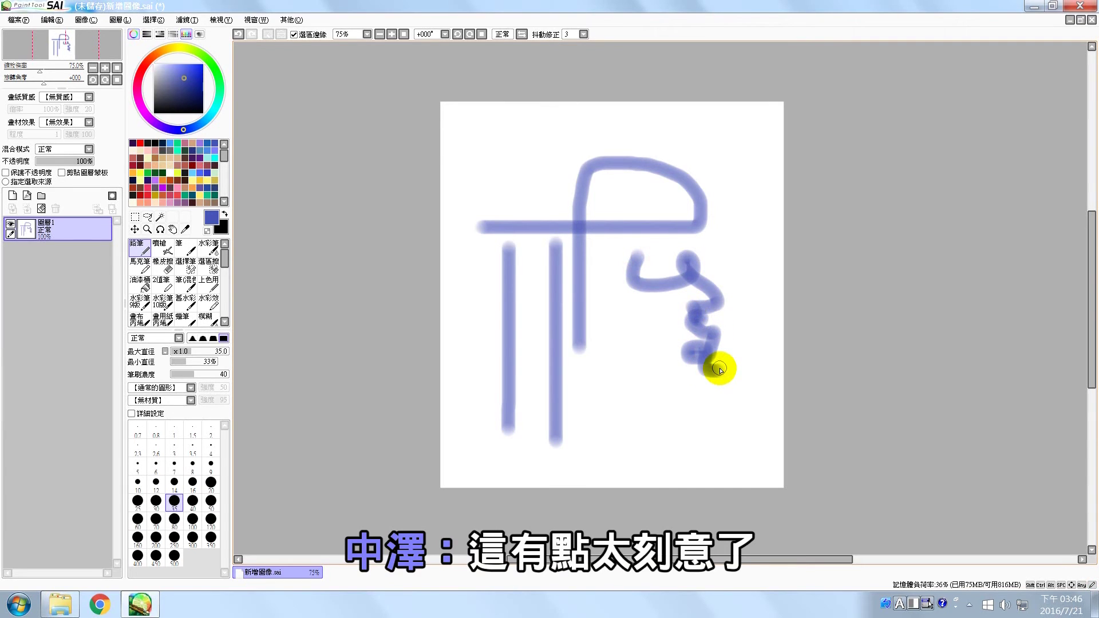
key(ctrl+z)
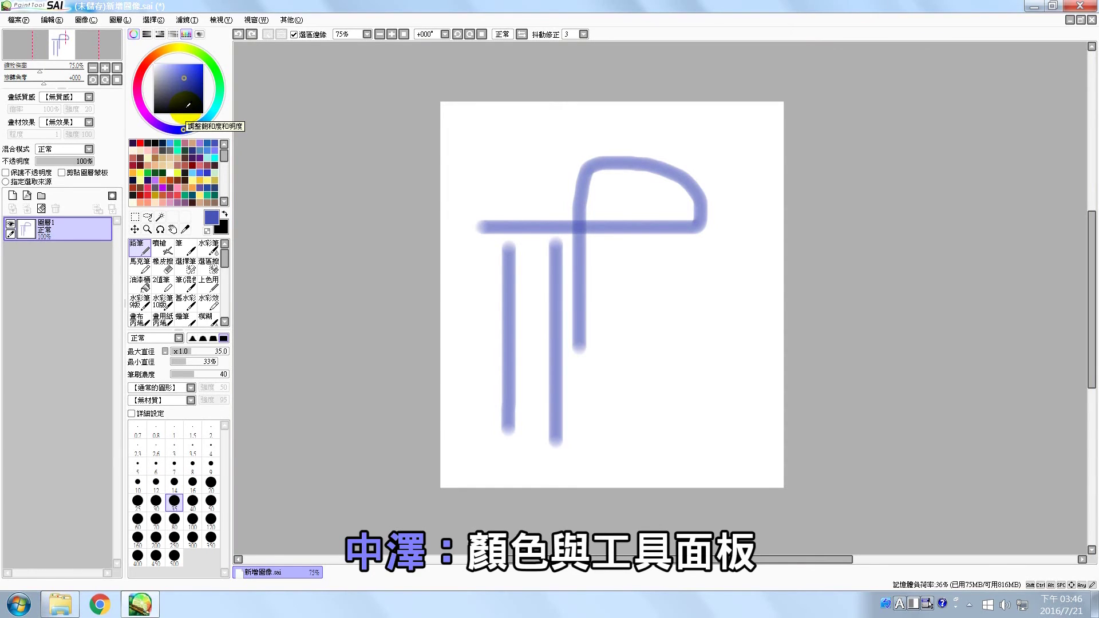
Step: Show the RGB sliders, HSV sliders, intermediate color (中間色) and scratchpad color panels
click(250, 20)
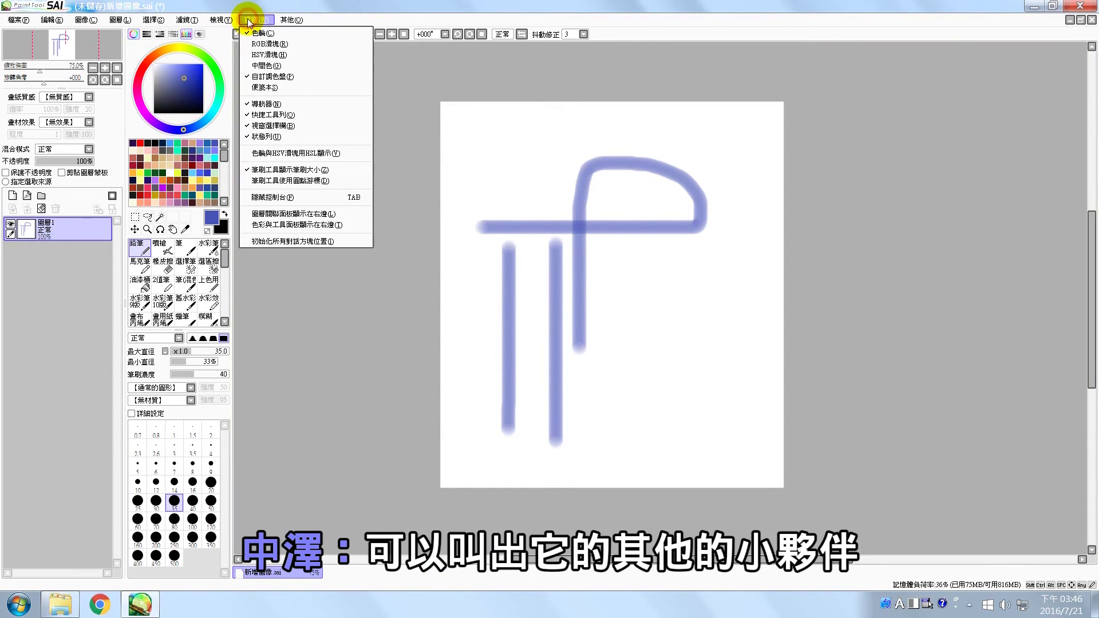
click(270, 44)
click(256, 20)
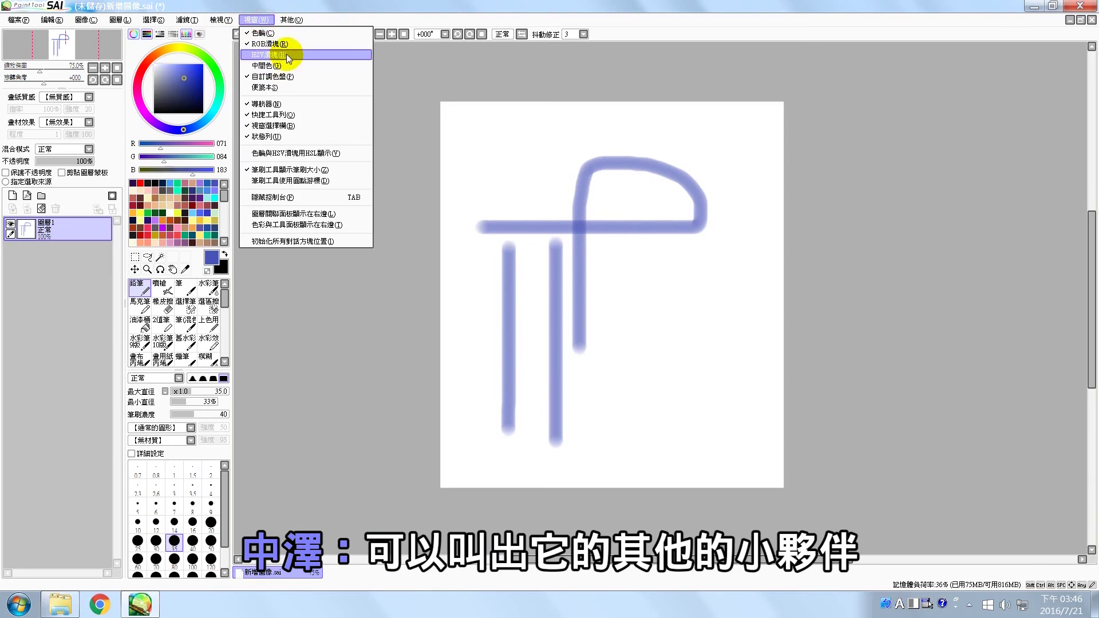
click(269, 55)
click(256, 20)
click(270, 66)
click(256, 20)
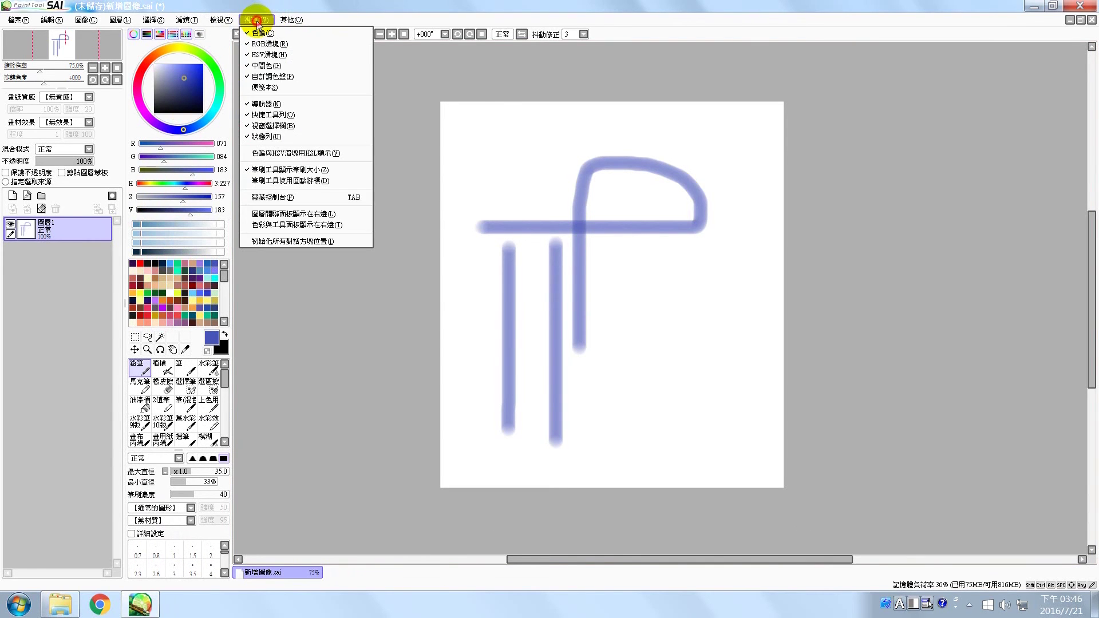
click(269, 87)
key(ctrl+plus)
key(ctrl+plus)
key(ctrl+plus)
key(ctrl+plus)
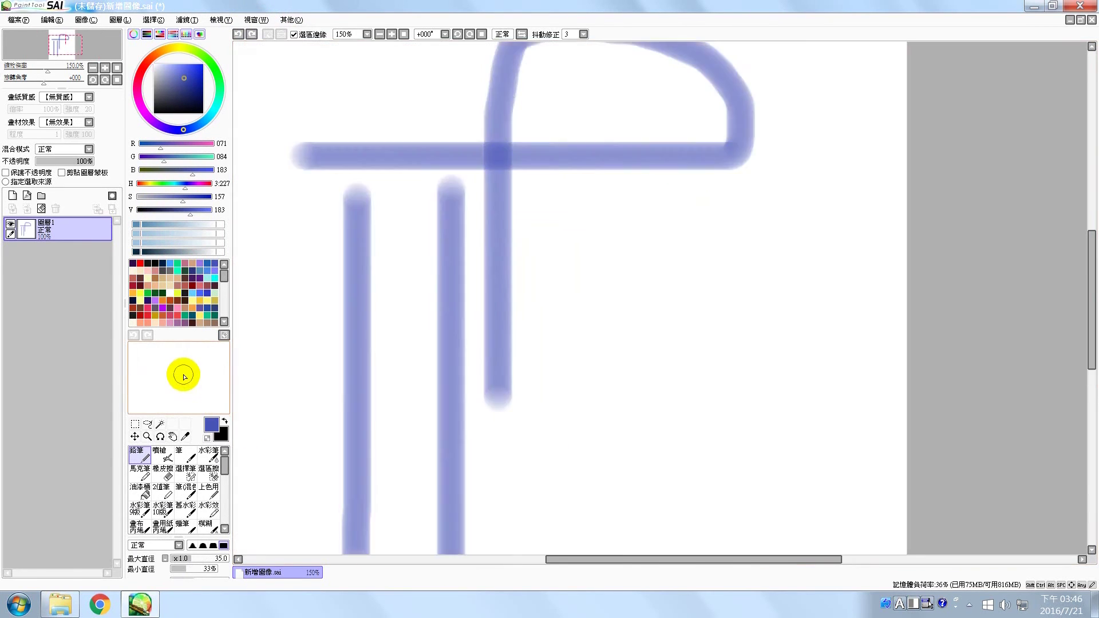
key(ctrl+minus)
key(ctrl+minus)
key(ctrl+minus)
key(ctrl+minus)
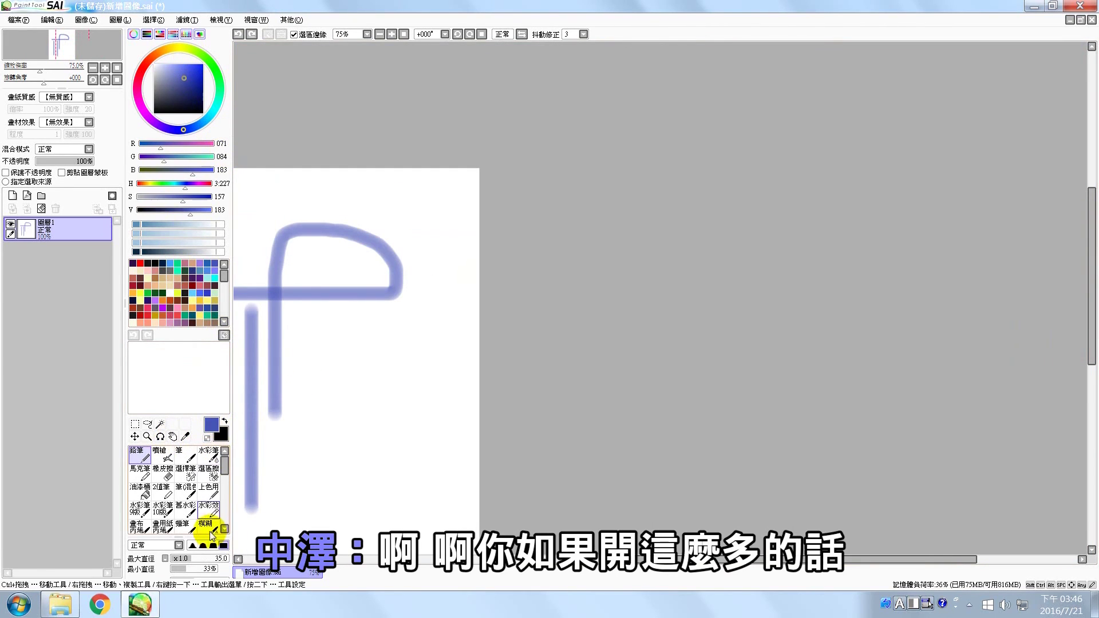
Step: Hide the RGB sliders, HSV sliders, scratchpad and intermediate color (中間色) panels
click(255, 20)
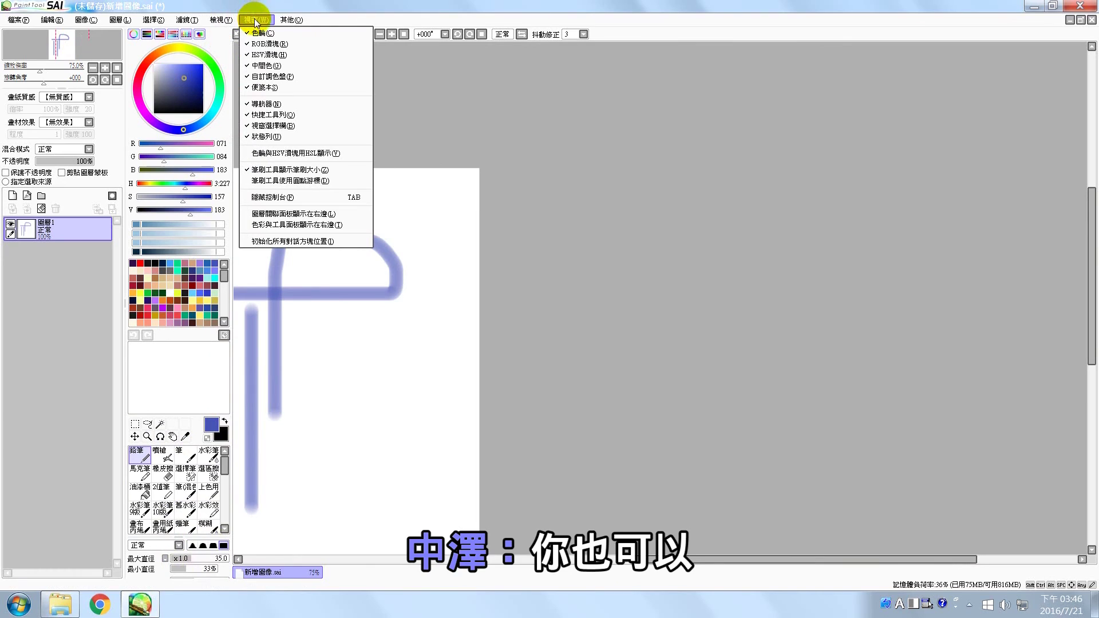
click(280, 44)
click(255, 20)
click(318, 55)
click(256, 20)
click(296, 85)
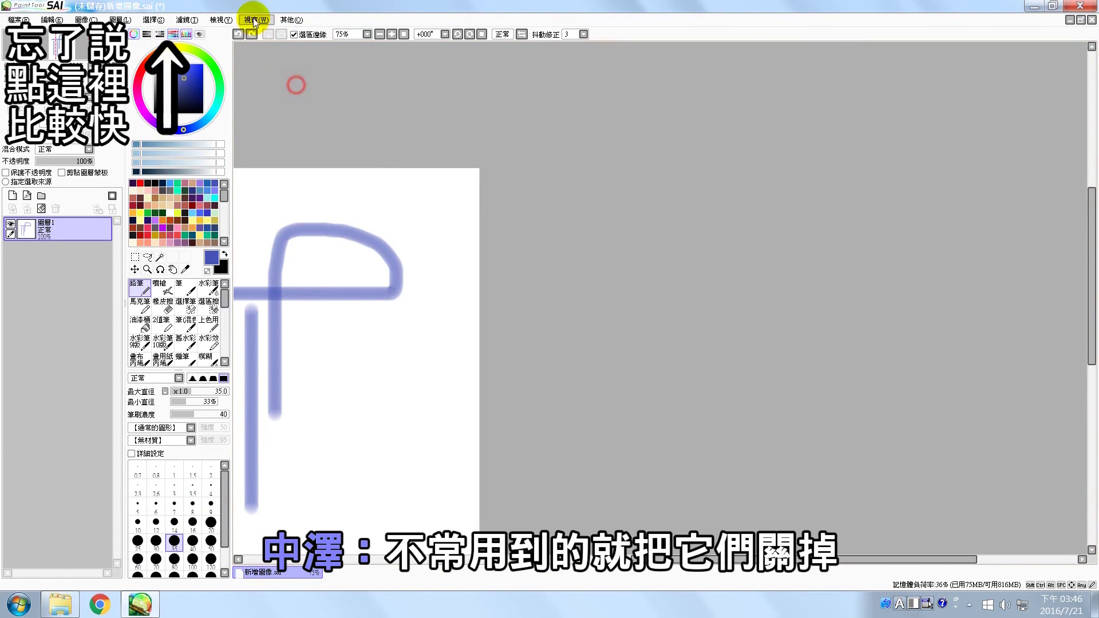
click(255, 20)
click(271, 67)
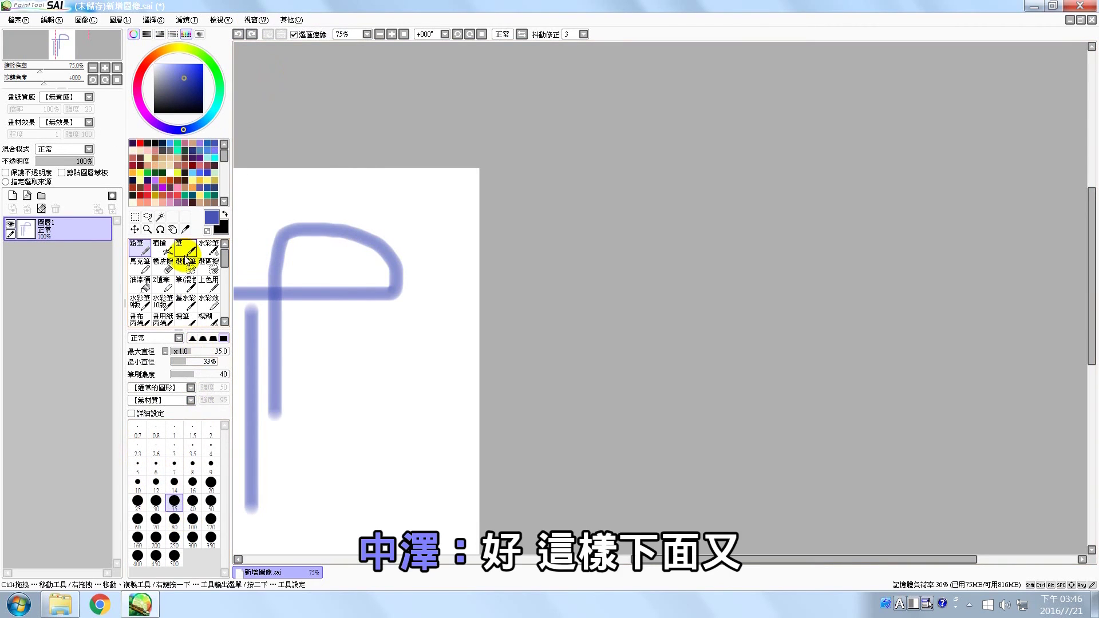
Step: Choose a light blue from the custom palette and adjust it to a more saturated bright blue with the color wheel's square
key(Home)
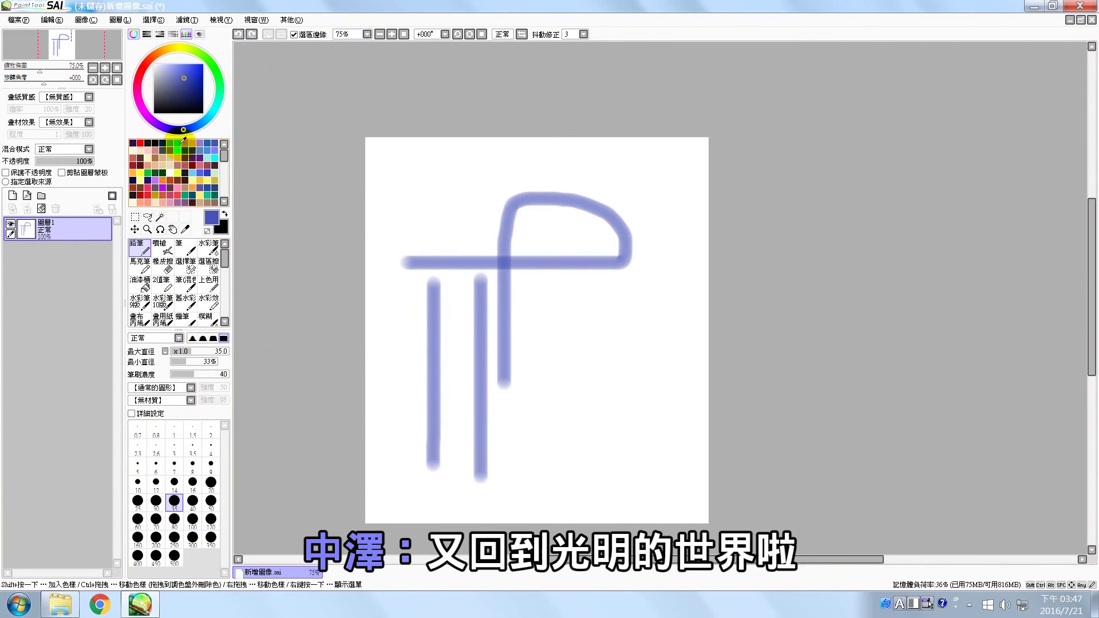
click(170, 144)
mouse_move(227, 152)
mouse_down()
mouse_move(231, 191)
mouse_move(221, 167)
mouse_move(219, 198)
mouse_move(219, 164)
mouse_up()
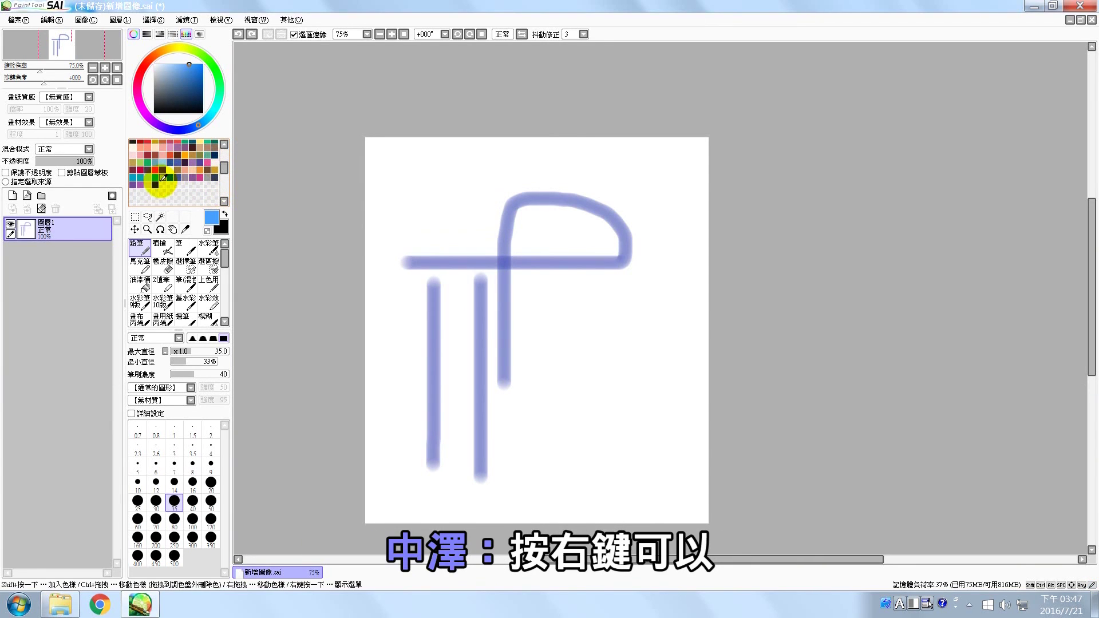
right_click(164, 184)
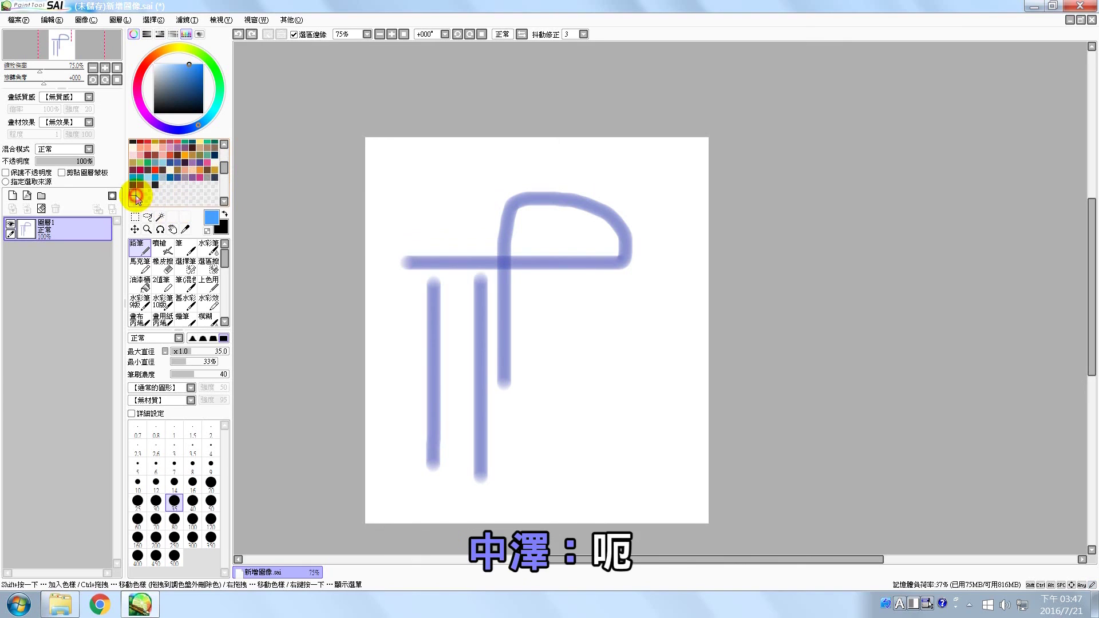
click(136, 196)
mouse_move(186, 92)
mouse_down()
mouse_move(184, 117)
mouse_move(198, 103)
mouse_move(175, 85)
mouse_move(197, 65)
mouse_up()
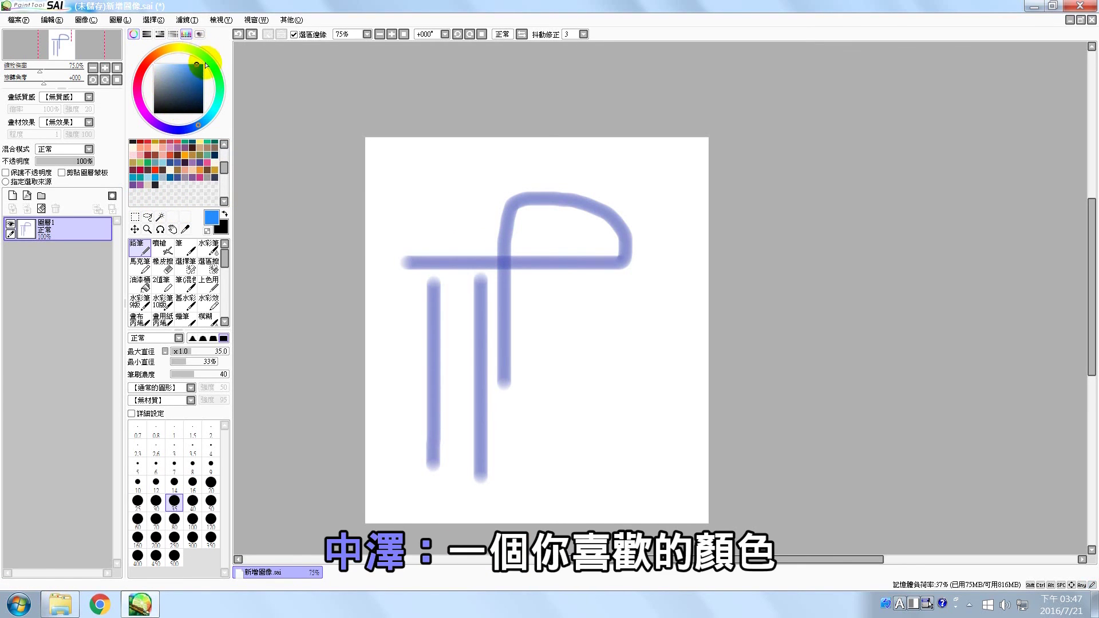
Step: Add the current bright blue to an empty slot in the palette's last row, and delete that swatch
right_click(173, 185)
click(189, 208)
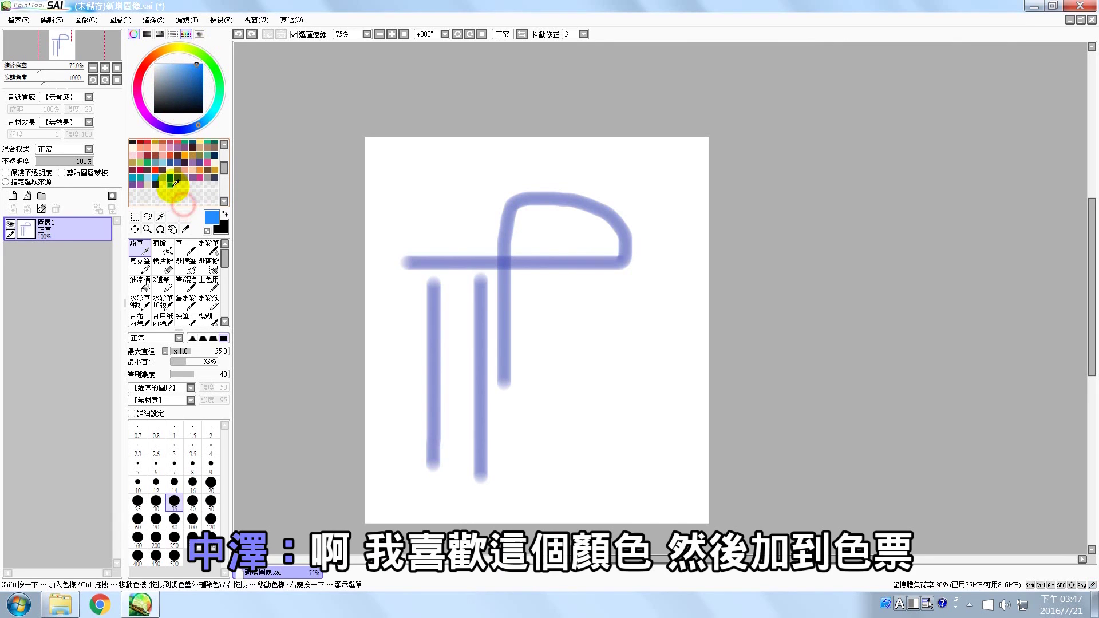
right_click(173, 185)
click(194, 219)
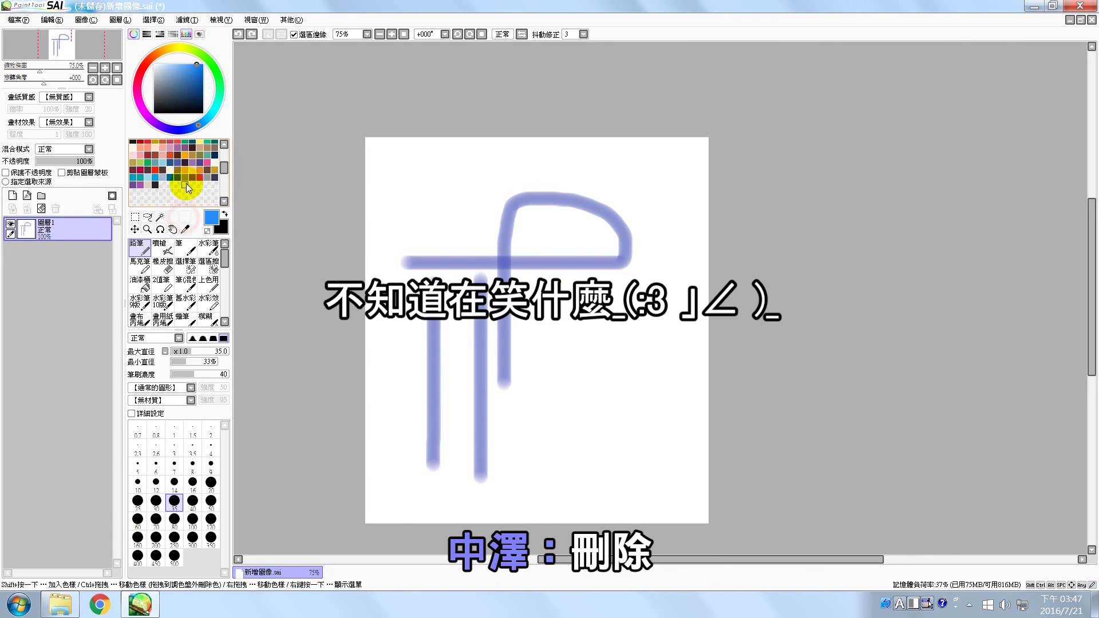
scroll(223, 163, up, 3)
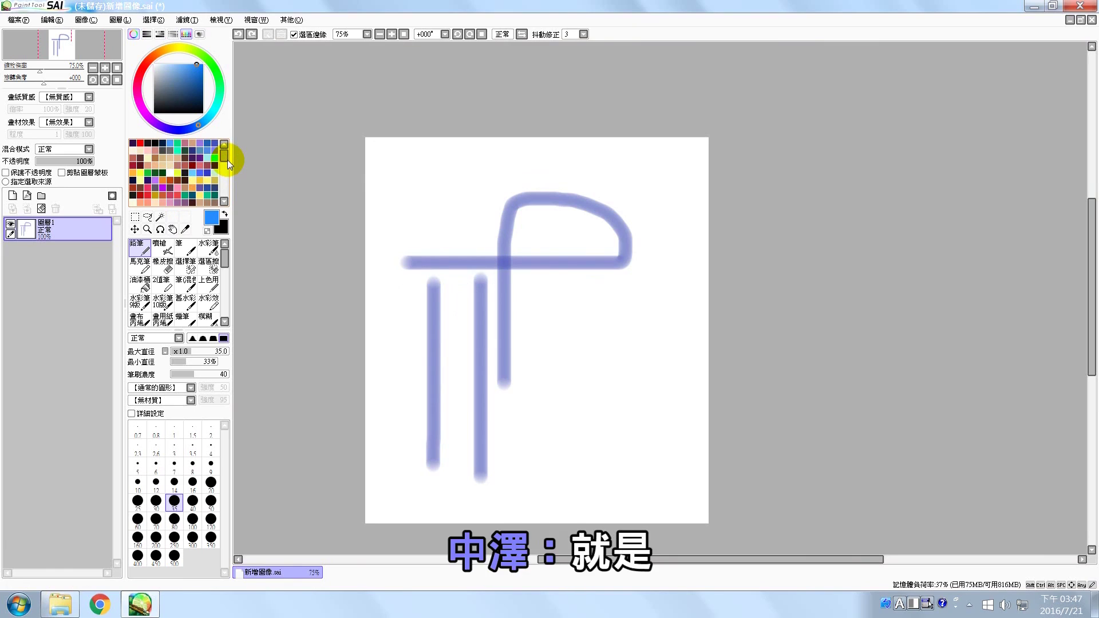